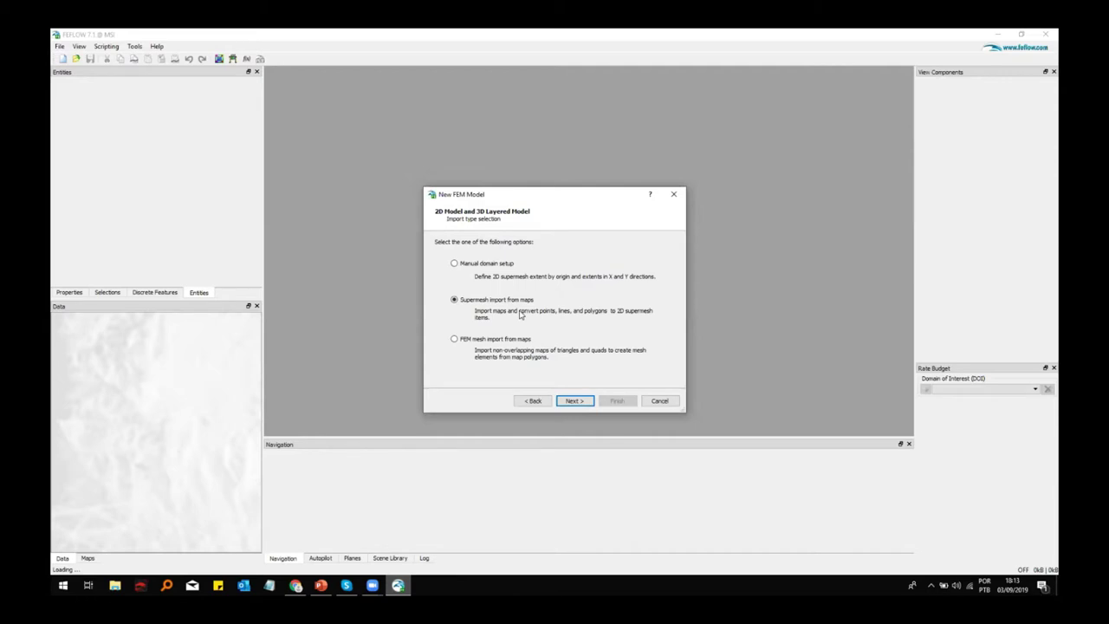
Create the new model with a manual domain setup, setting the y-range maximum to 1000 m and the x-range maximum to 2000 m.
click(454, 264)
click(575, 402)
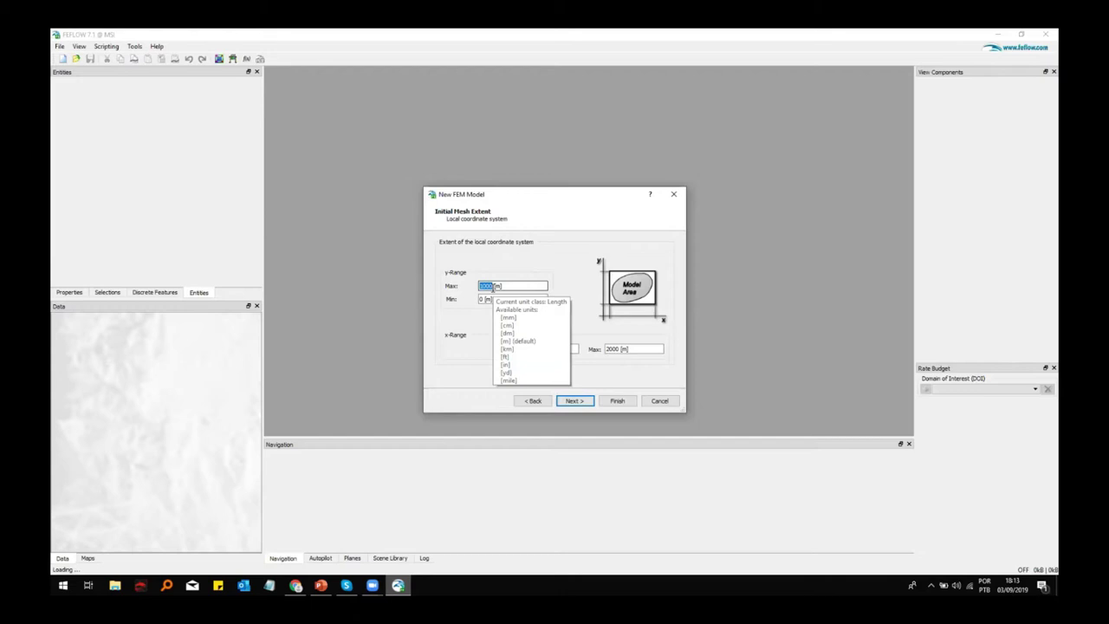
text(2000)
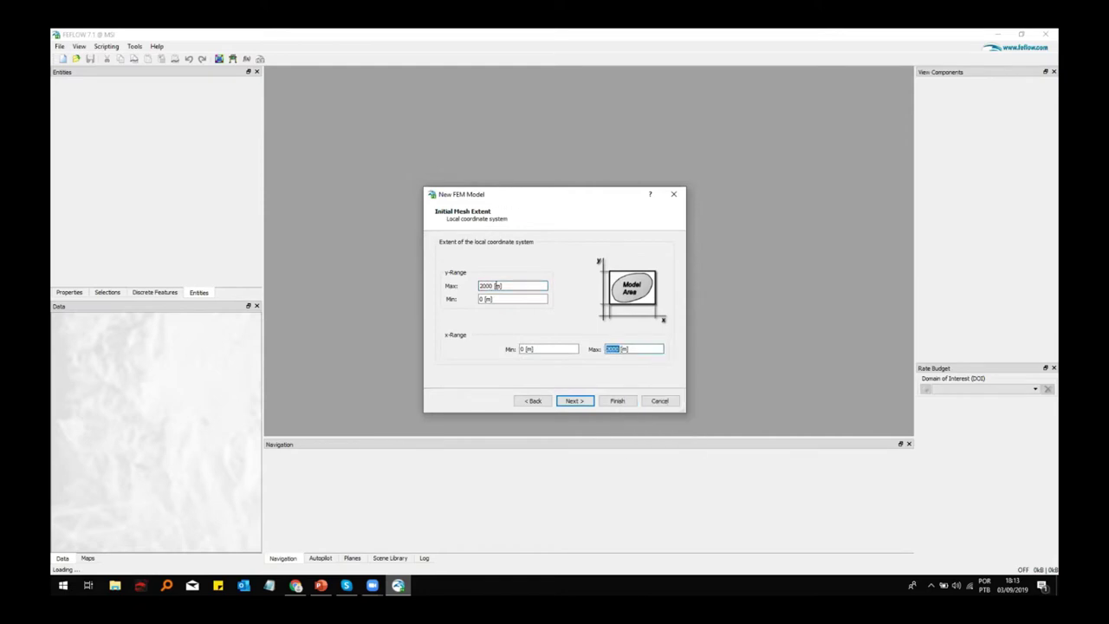
drag(480, 286, 513, 286)
text(100)
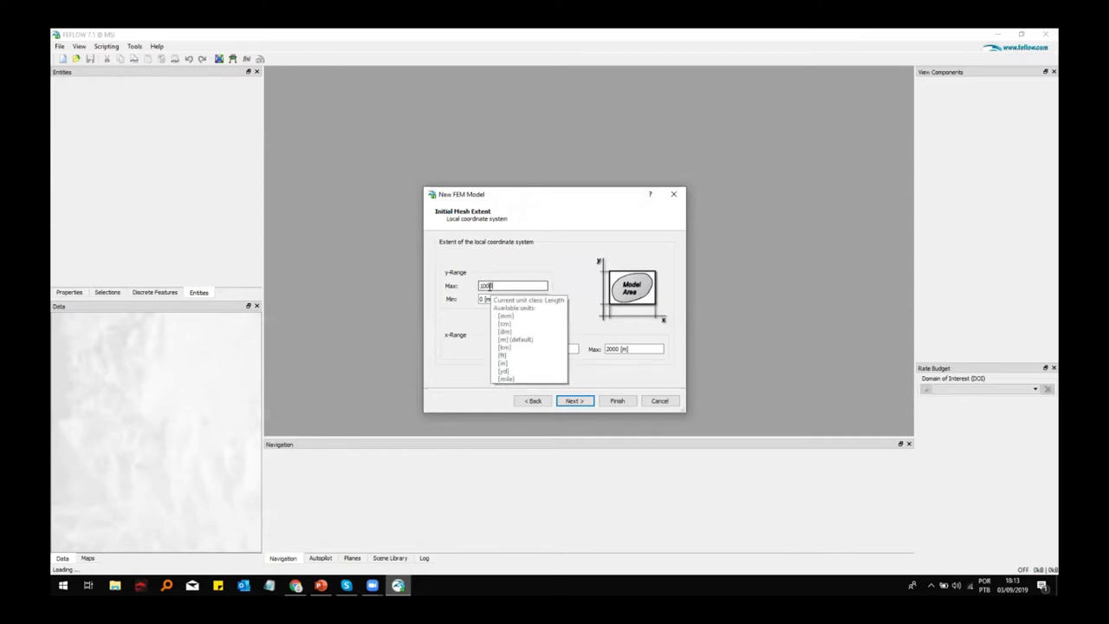
click(518, 339)
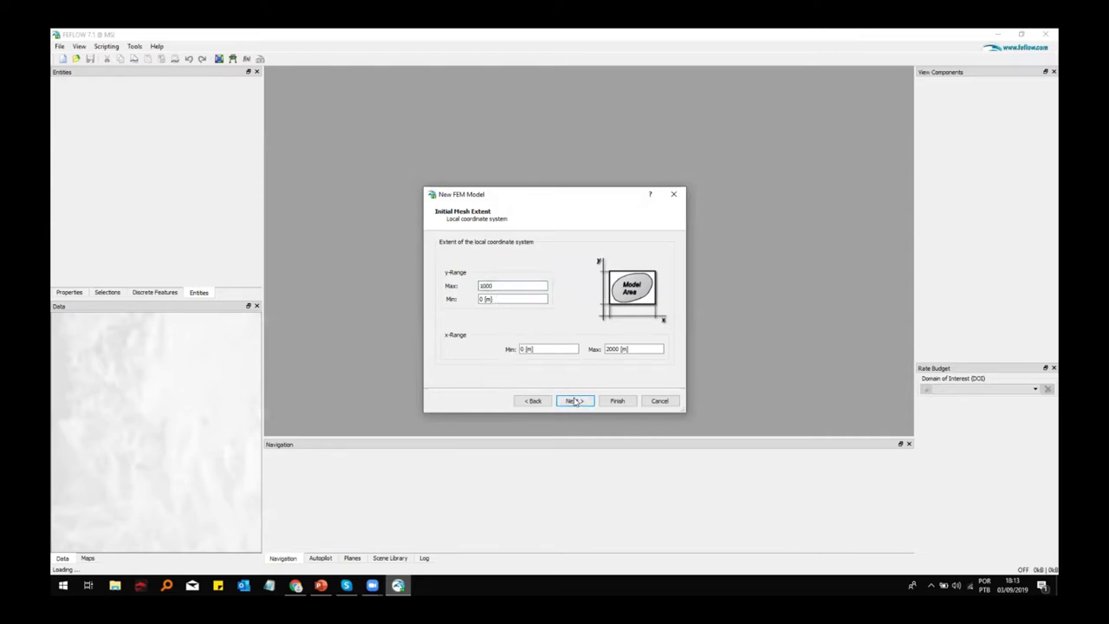
click(574, 401)
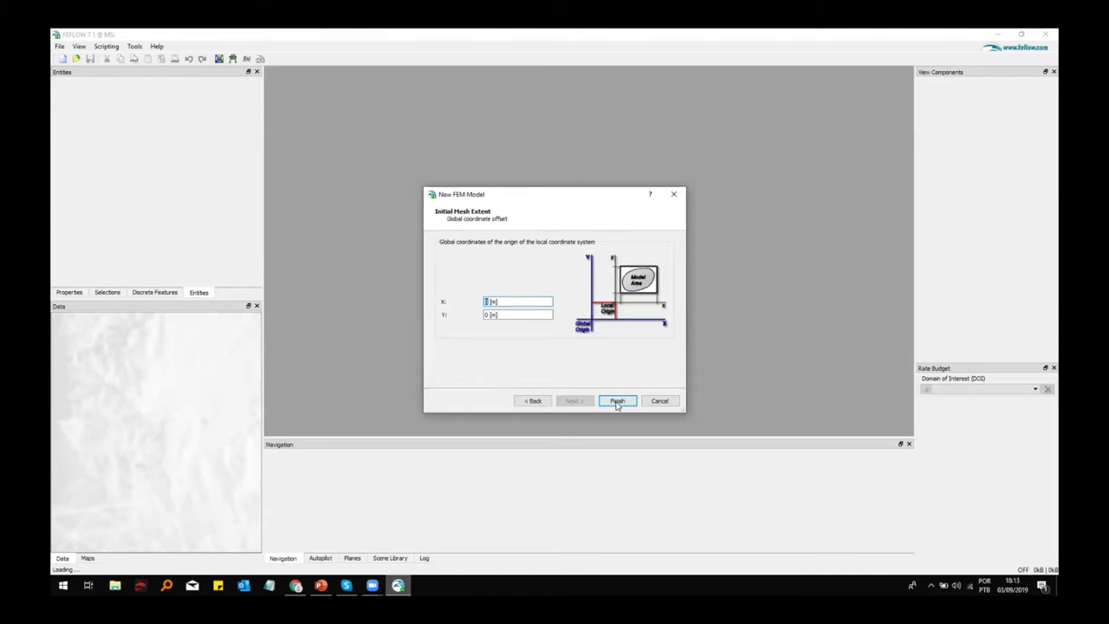
click(616, 400)
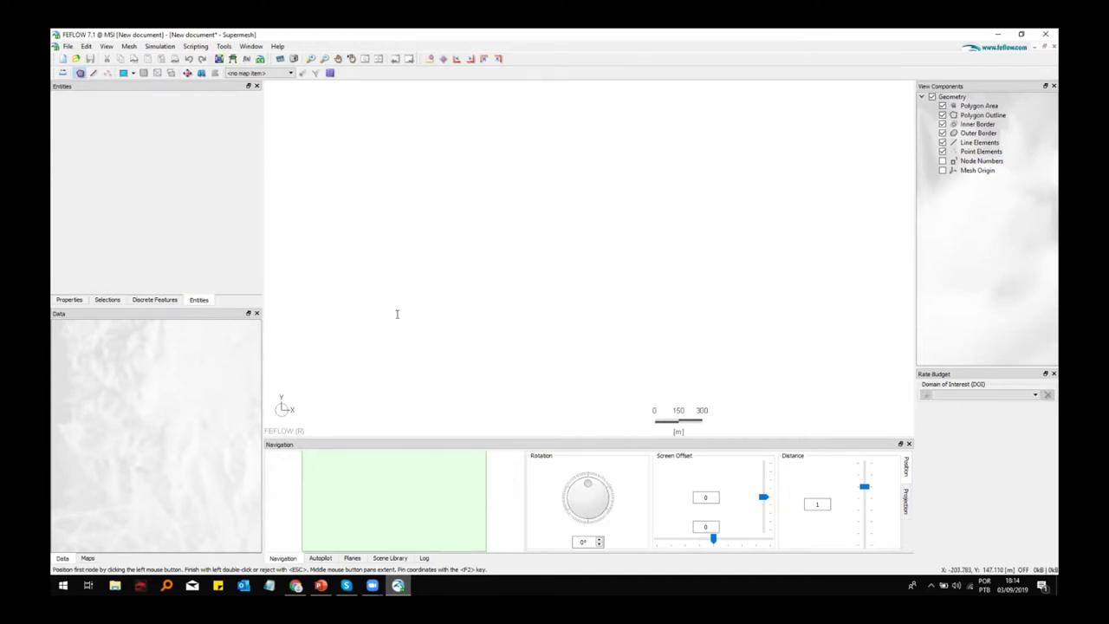
Start the supermesh polygon by exact coordinates, placing nodes at 0,0 and 2000,0.
key(F2)
text(0,0)
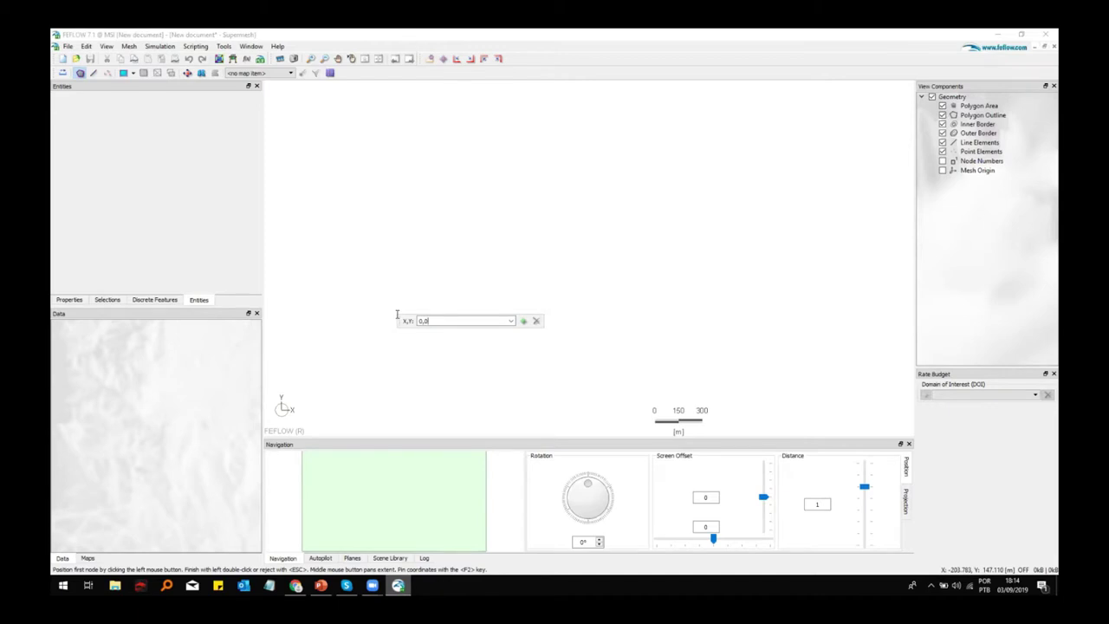
key(Return)
key(F2)
text(2000,0)
key(Return)
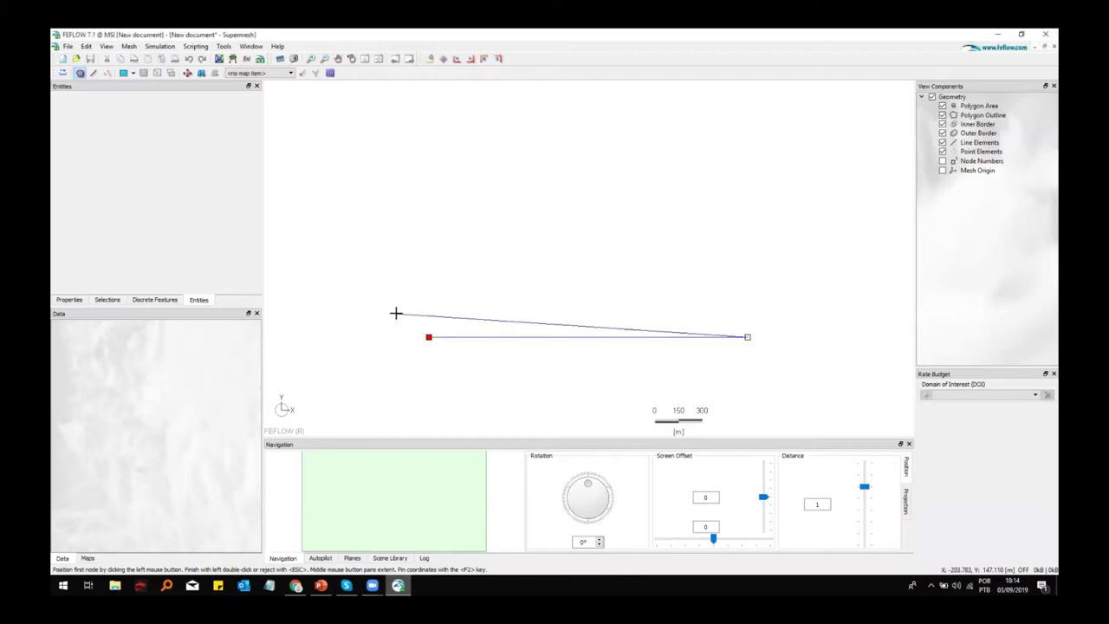
Add polygon nodes at 2000,1000 and 0,1000, then close the rectangle at 0,0.
key(F2)
text(2000,1000)
key(Return)
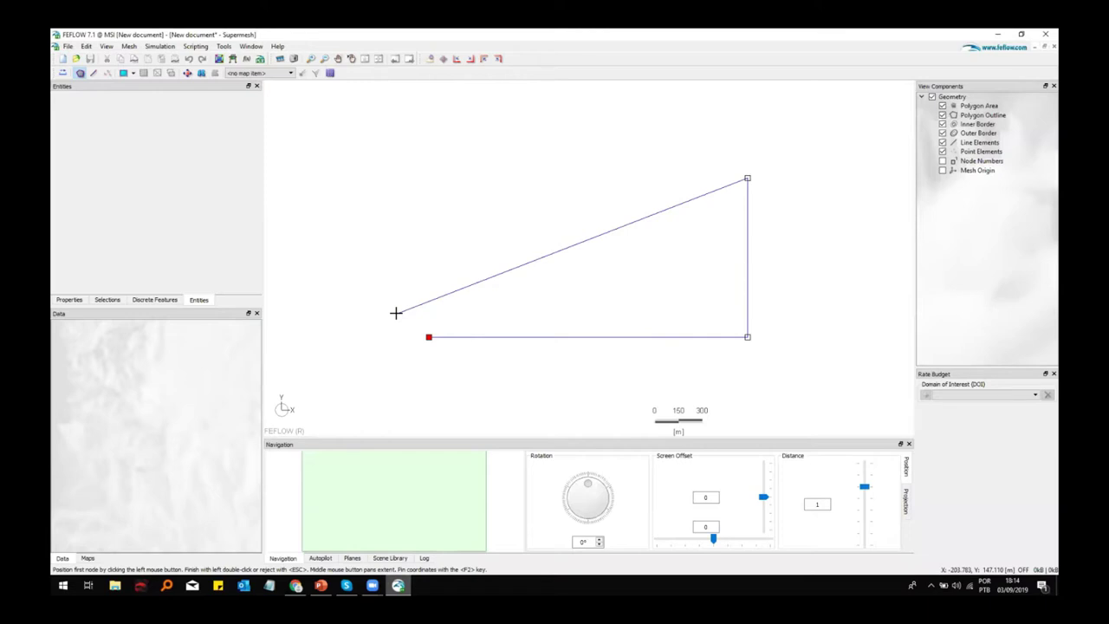
key(F2)
text(0,100)
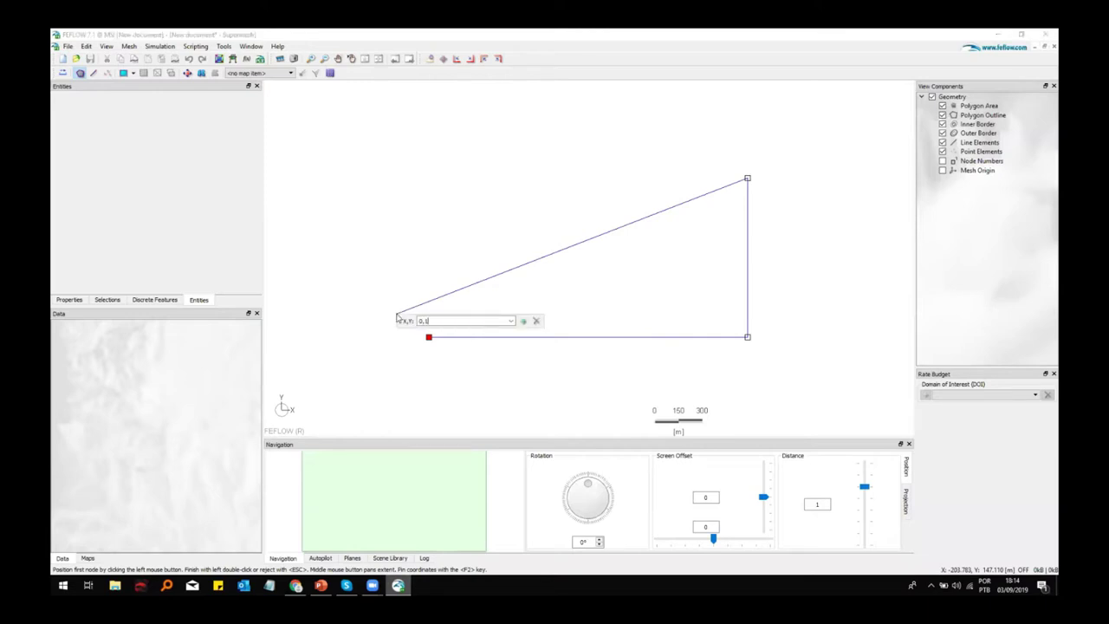
key(Return)
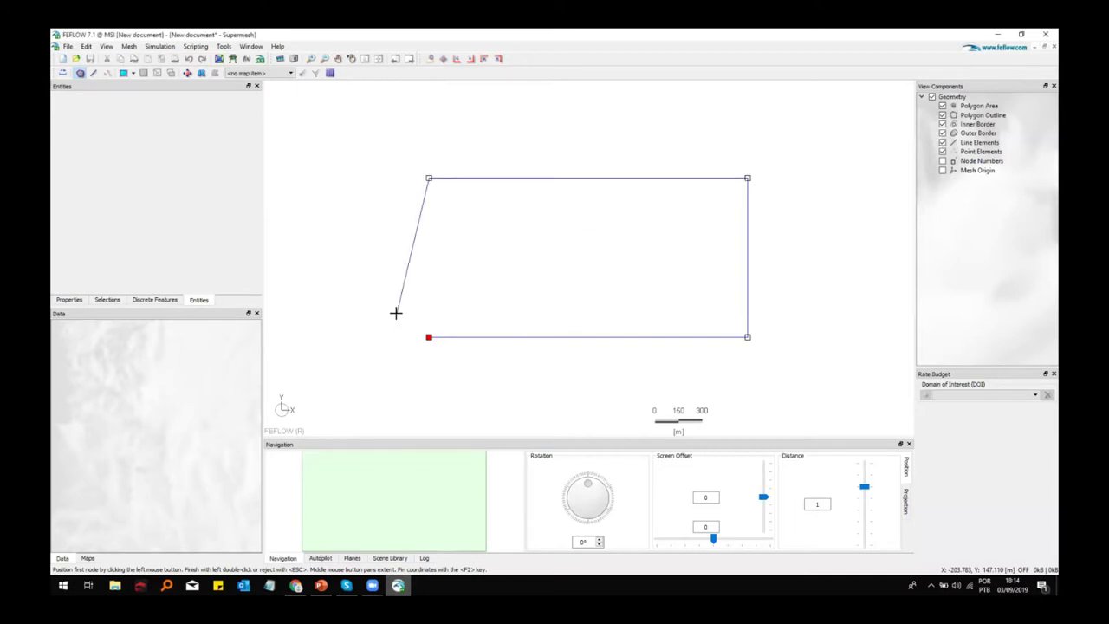
key(F2)
text(0,0)
key(Return)
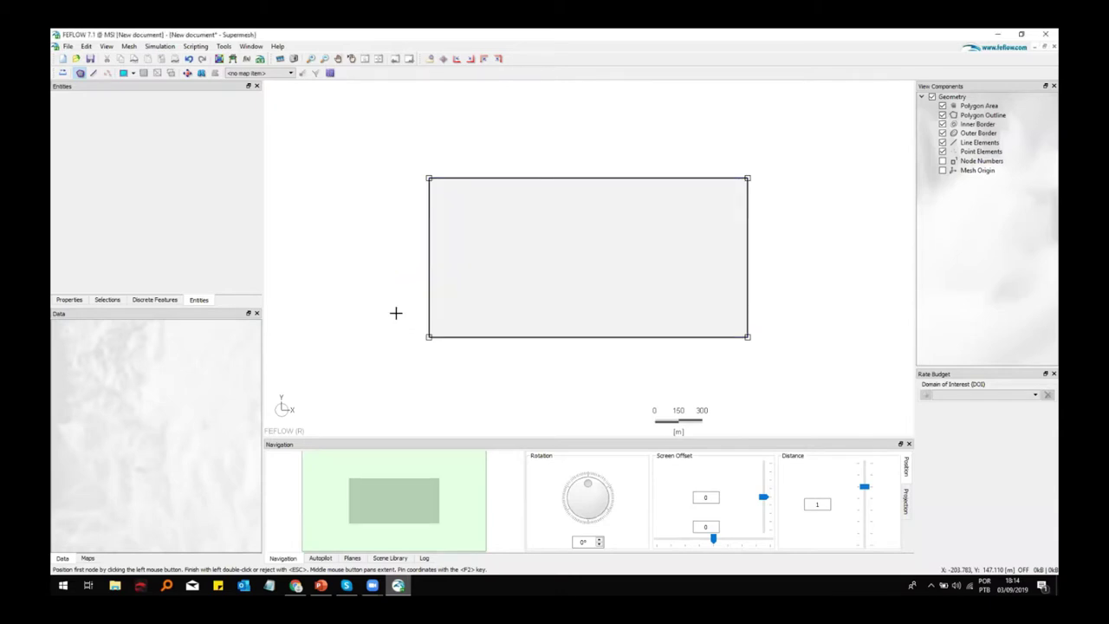
Show the meshing settings and generate the finite-element mesh of the rectangle with the Triangle algorithm.
click(106, 47)
mouse_move(123, 70)
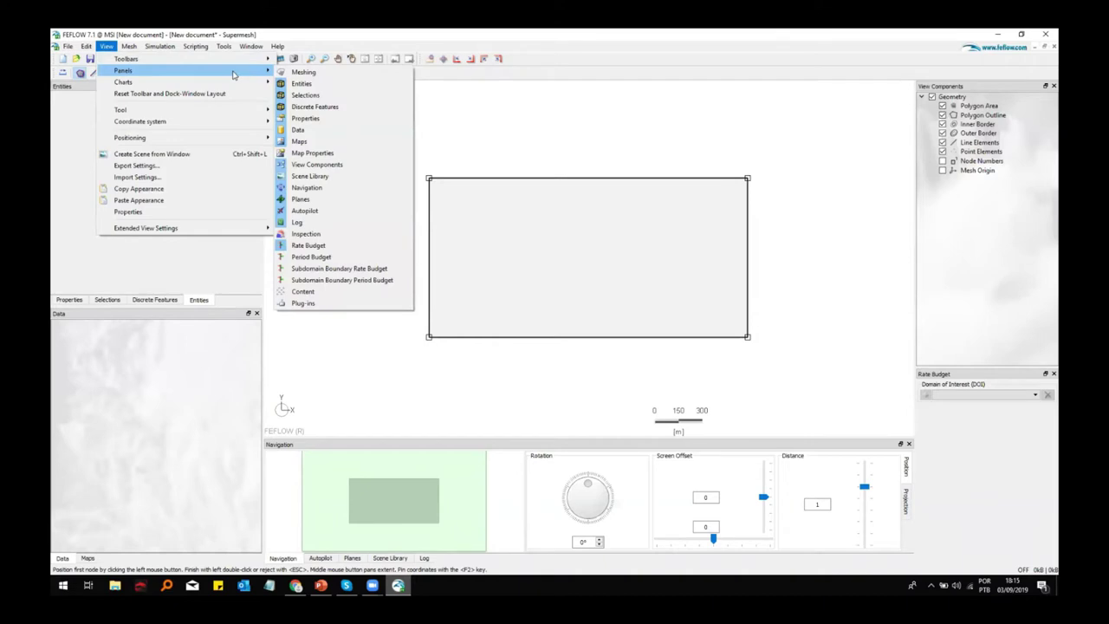
click(293, 74)
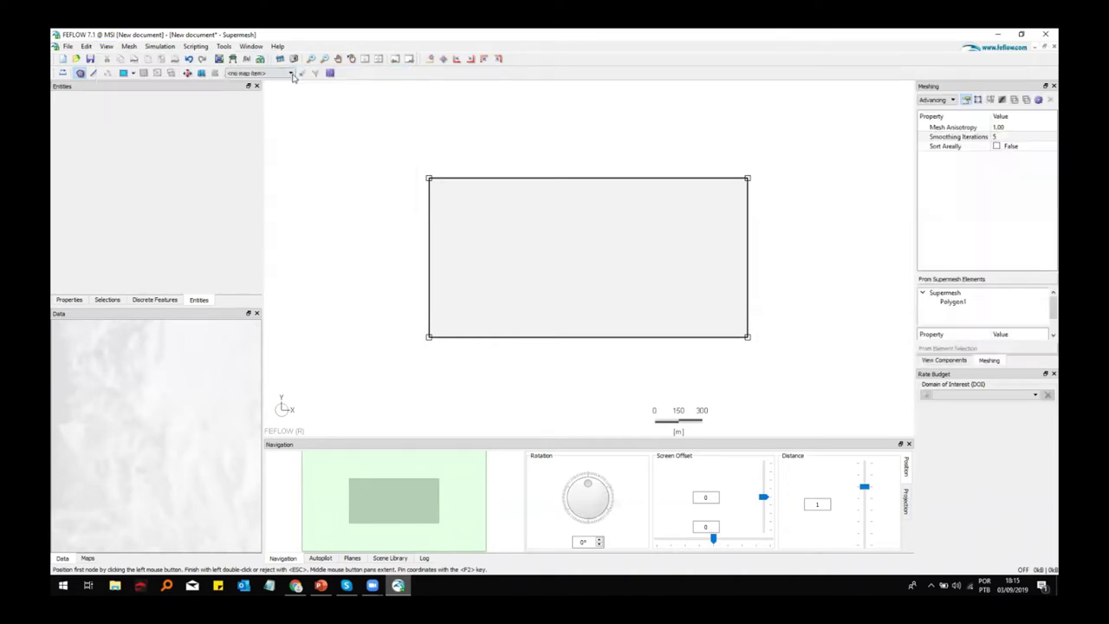
click(953, 101)
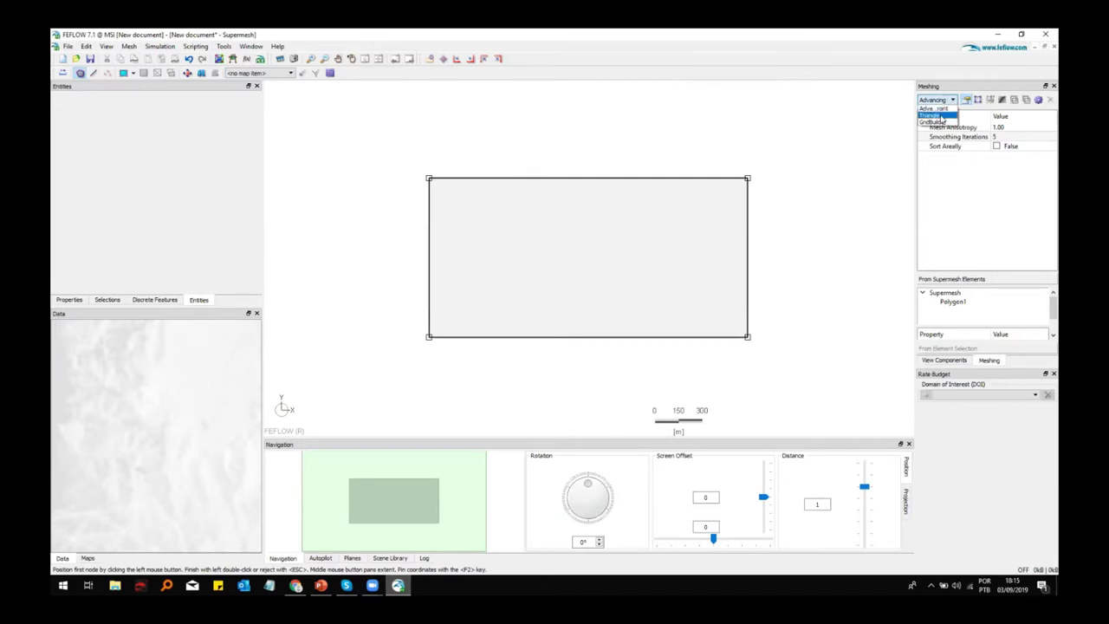
click(942, 117)
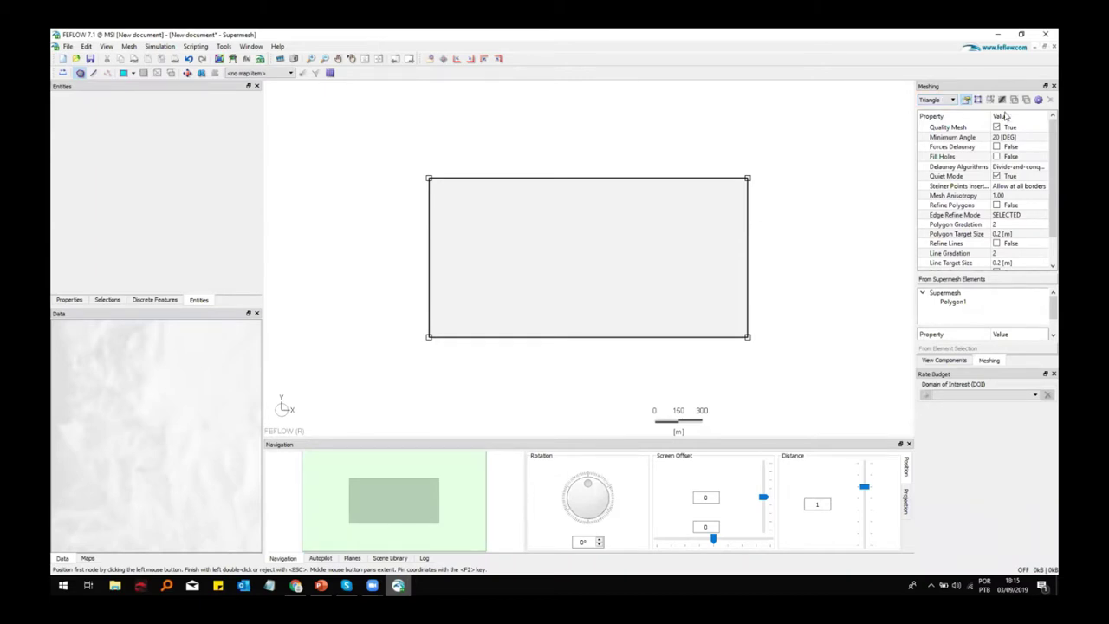
click(1038, 100)
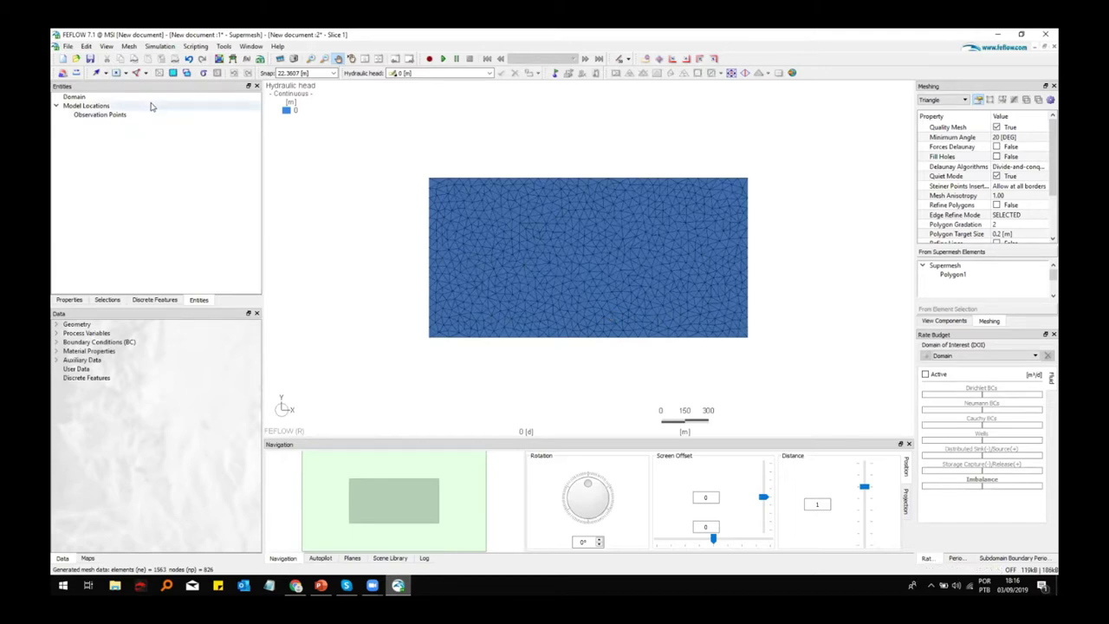
In the 3D layer configuration, set the elevation of Slice 1 to 10 m and of Slice 2 to -20 m.
click(87, 46)
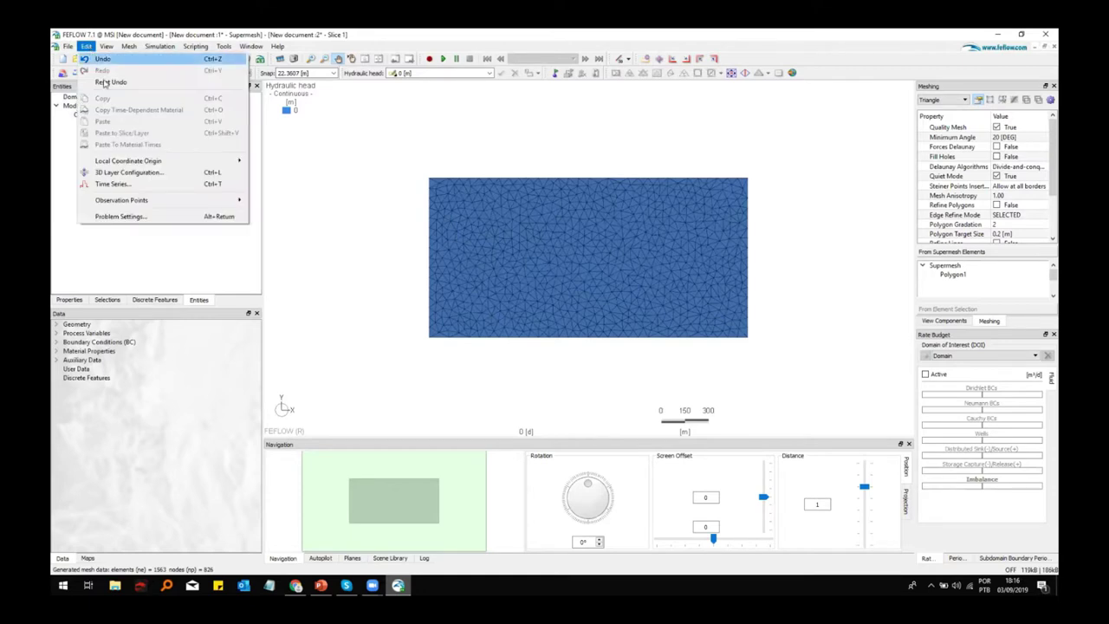
click(159, 172)
drag(521, 477, 500, 372)
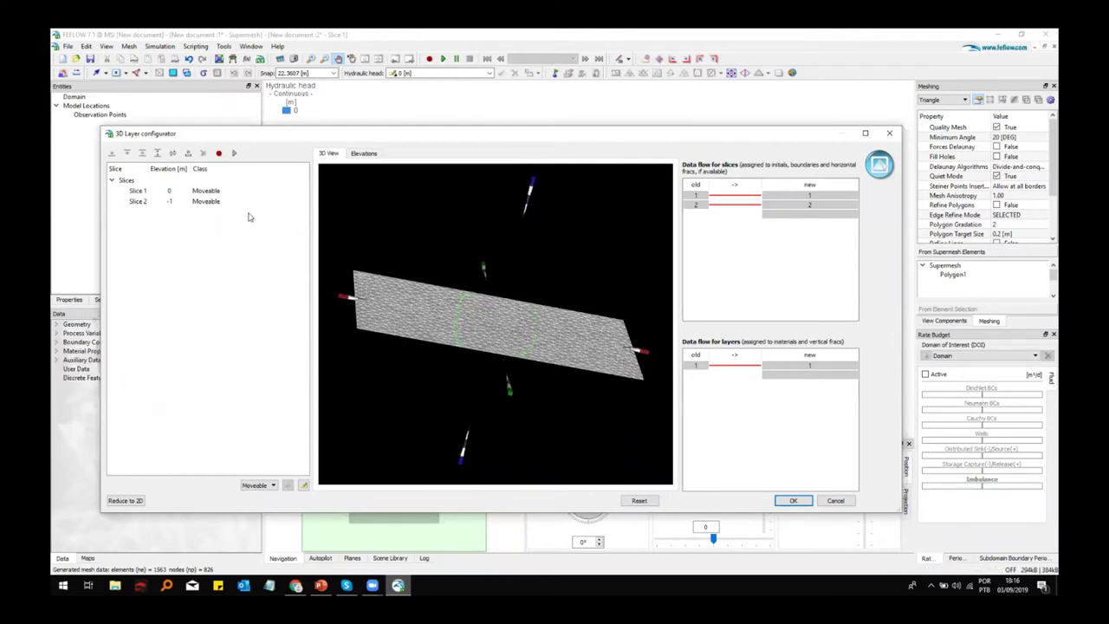
click(172, 192)
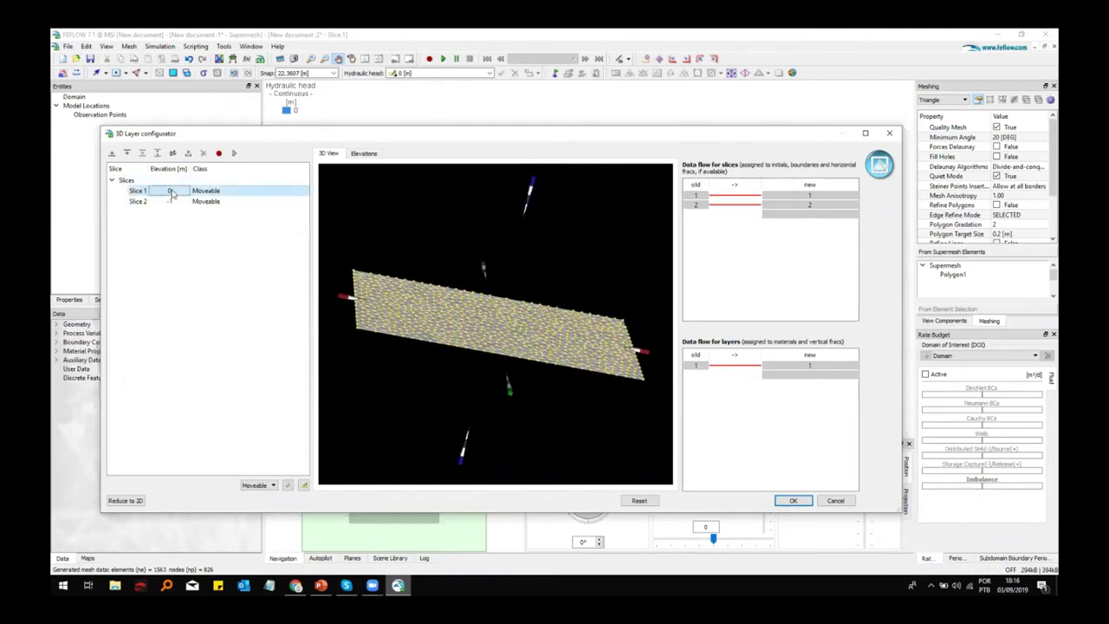
click(172, 193)
text(10)
key(Return)
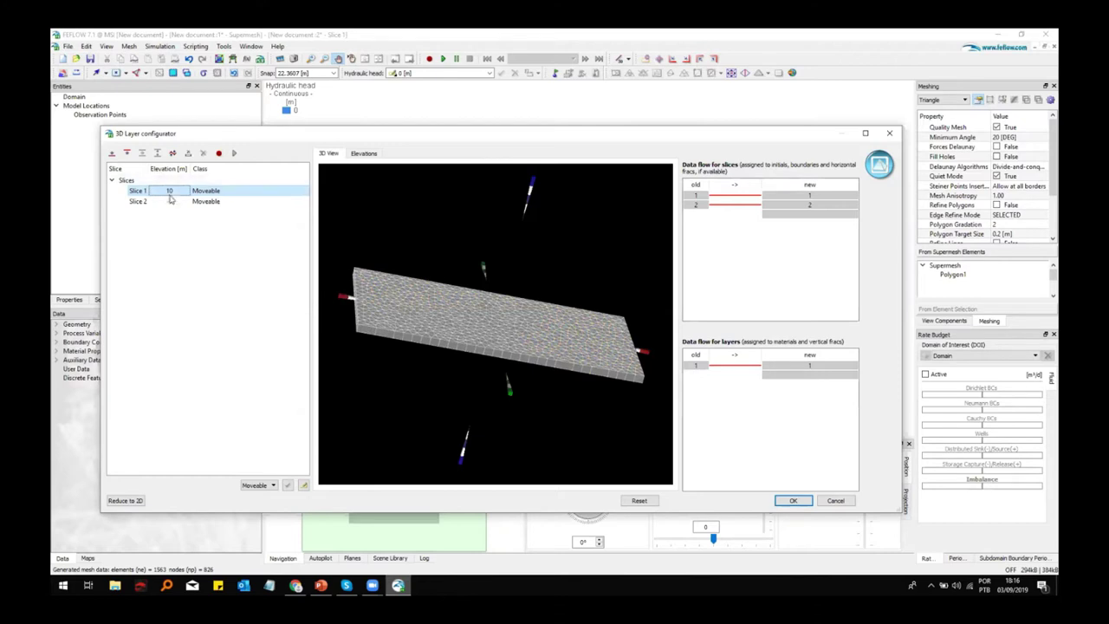
click(171, 204)
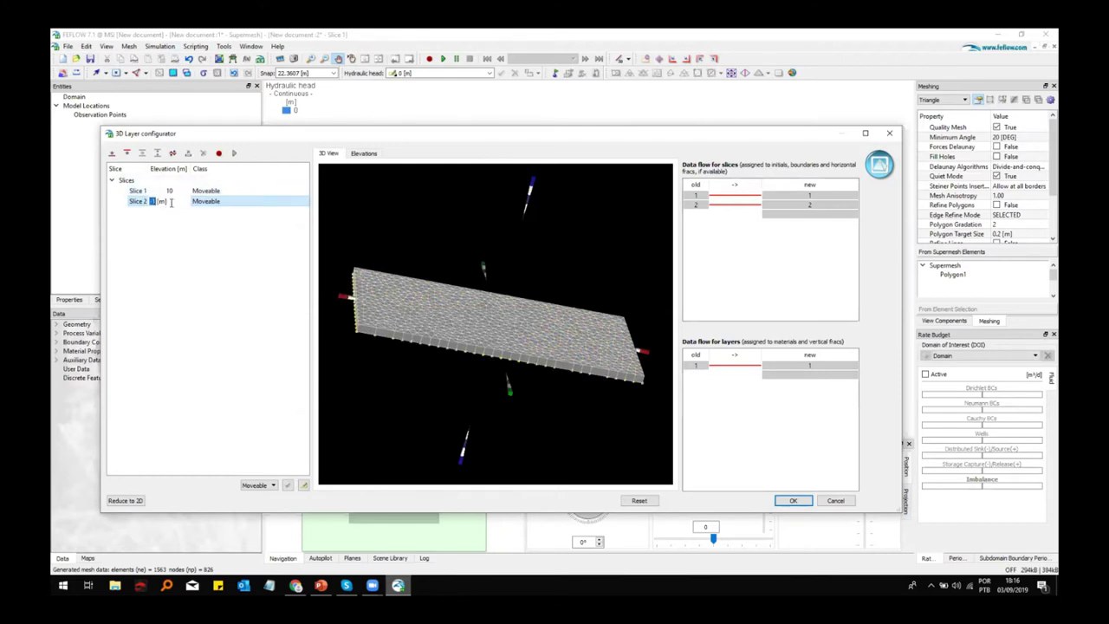
text(-20)
key(Return)
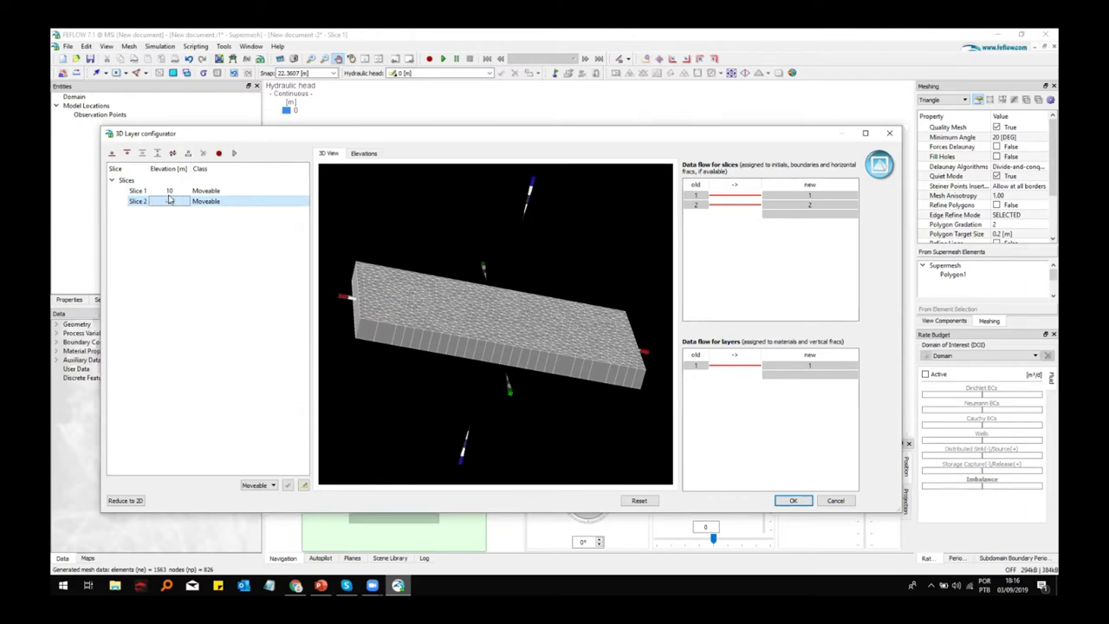
Insert 5 evenly spaced slices between Slice 1 and Slice 2.
click(170, 193)
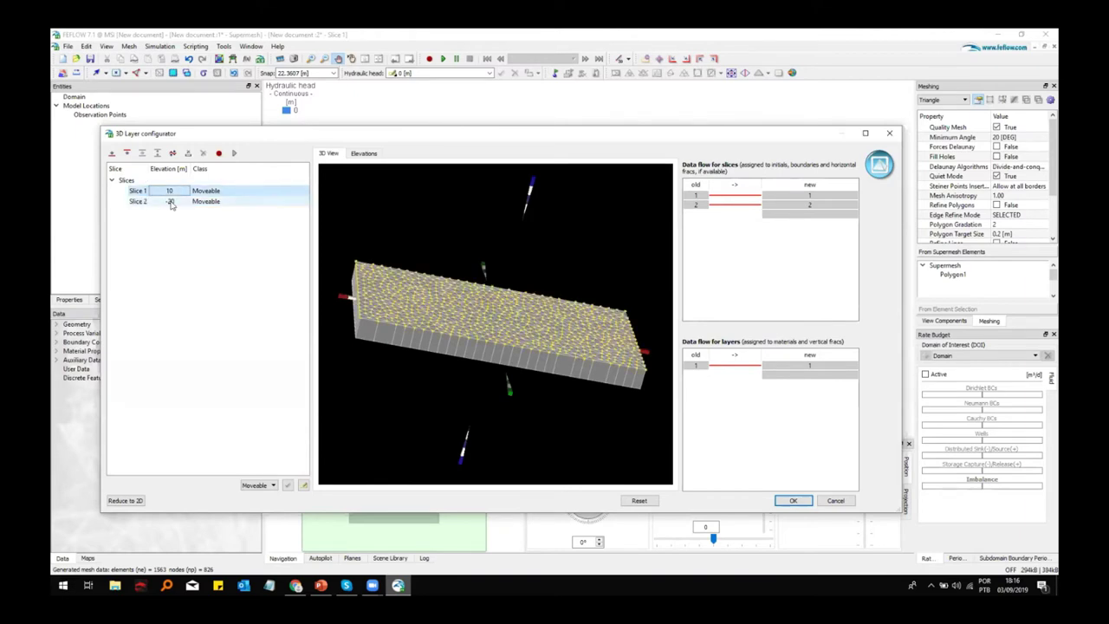
shift+click(170, 202)
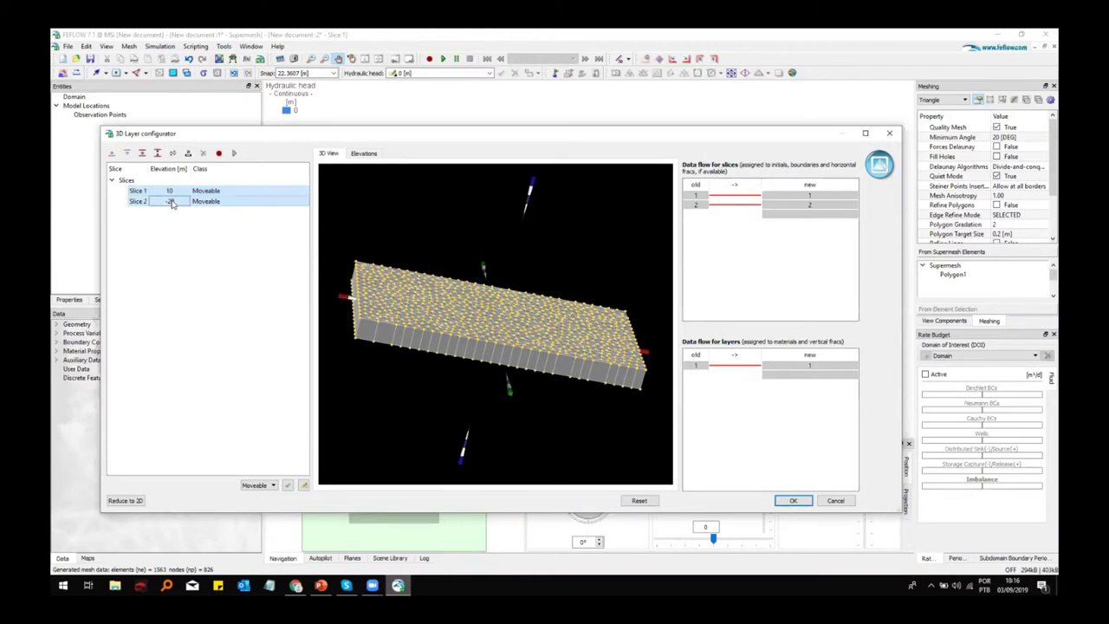
click(143, 153)
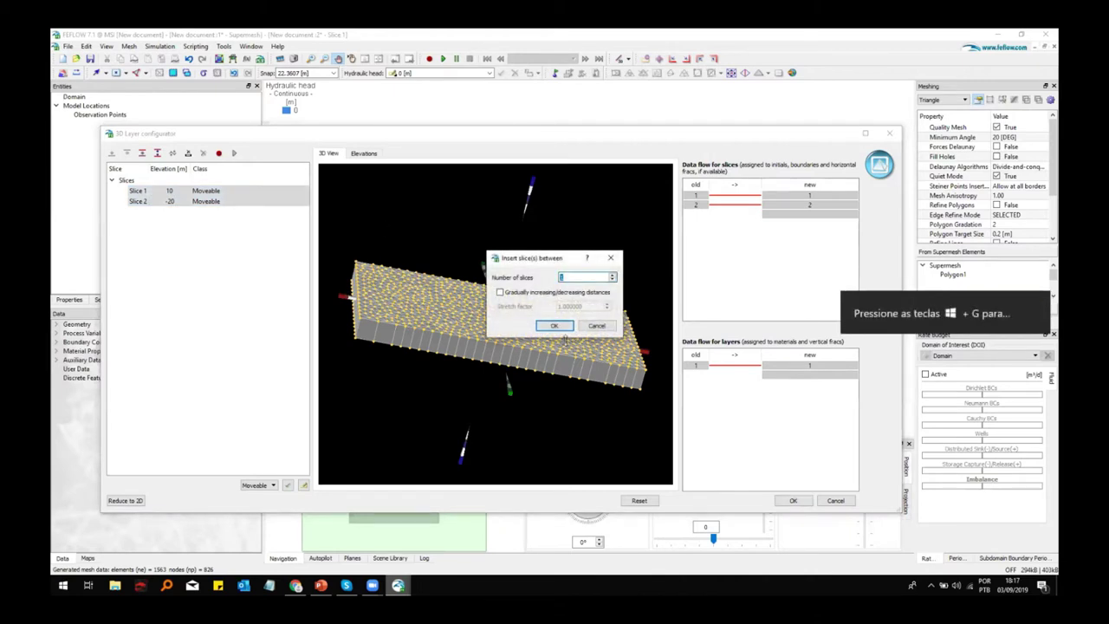
text(5)
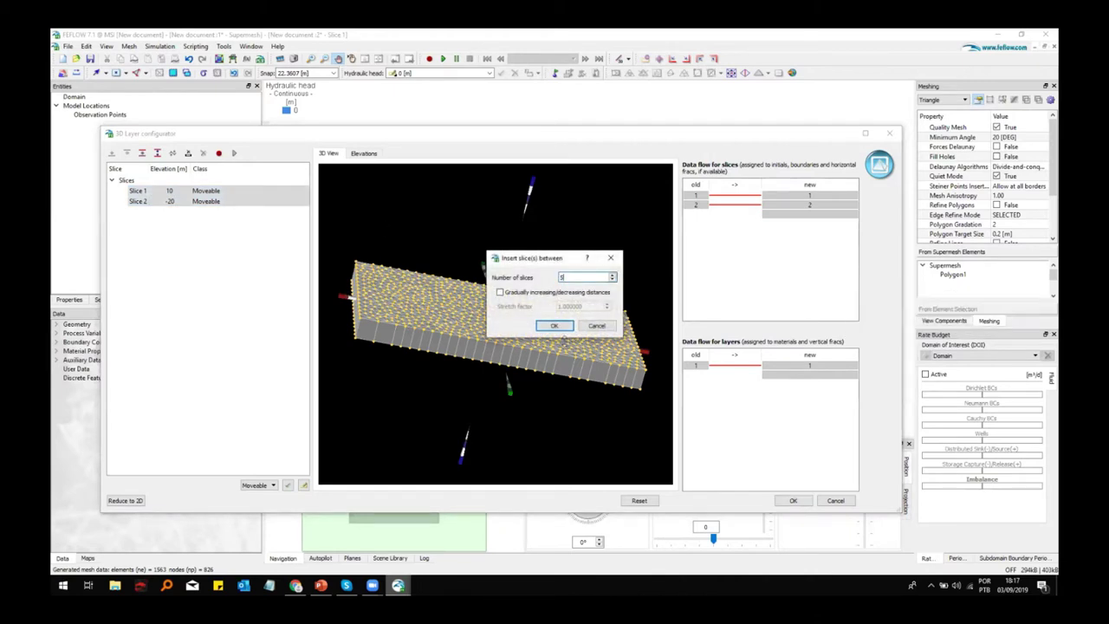
click(555, 326)
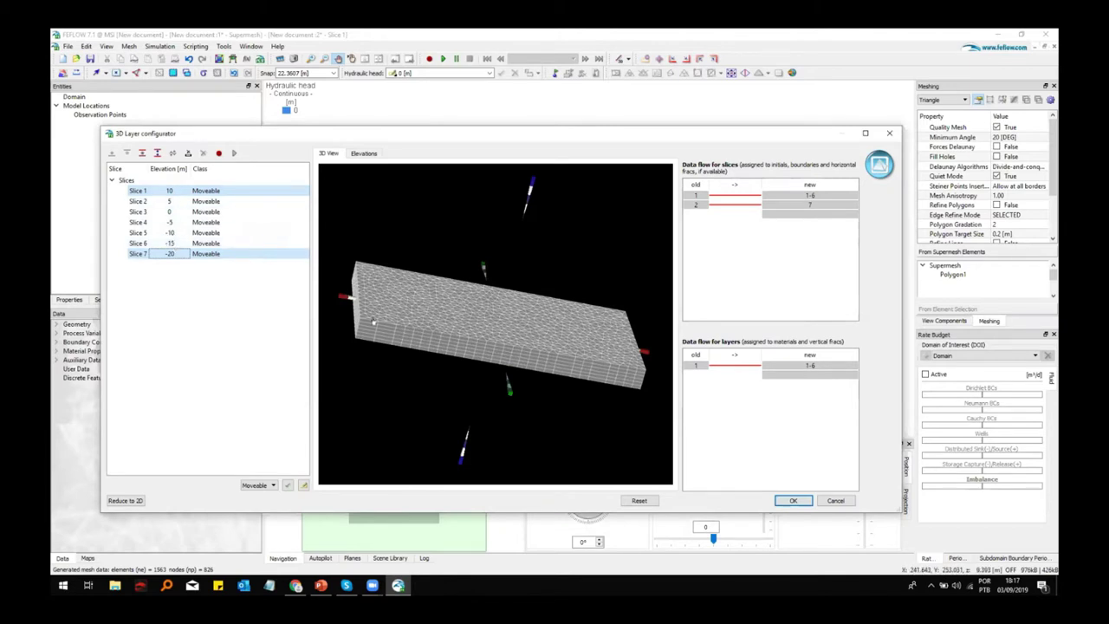
Insert 4 evenly spaced slices between the slices at elevations 10 m and 5 m.
click(170, 193)
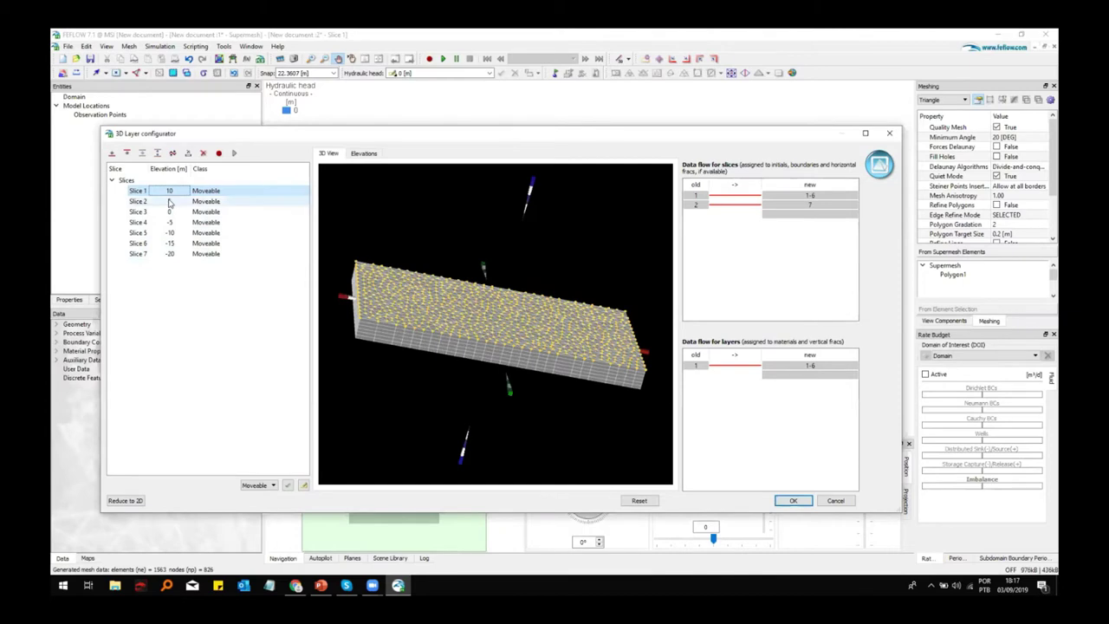
click(143, 153)
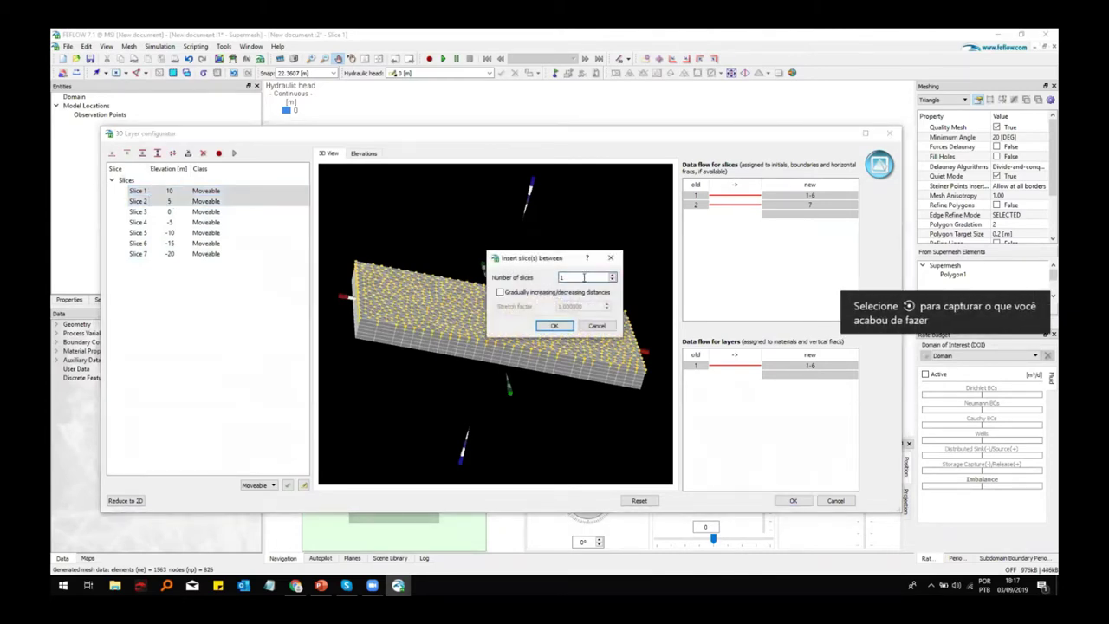
text(4)
click(552, 325)
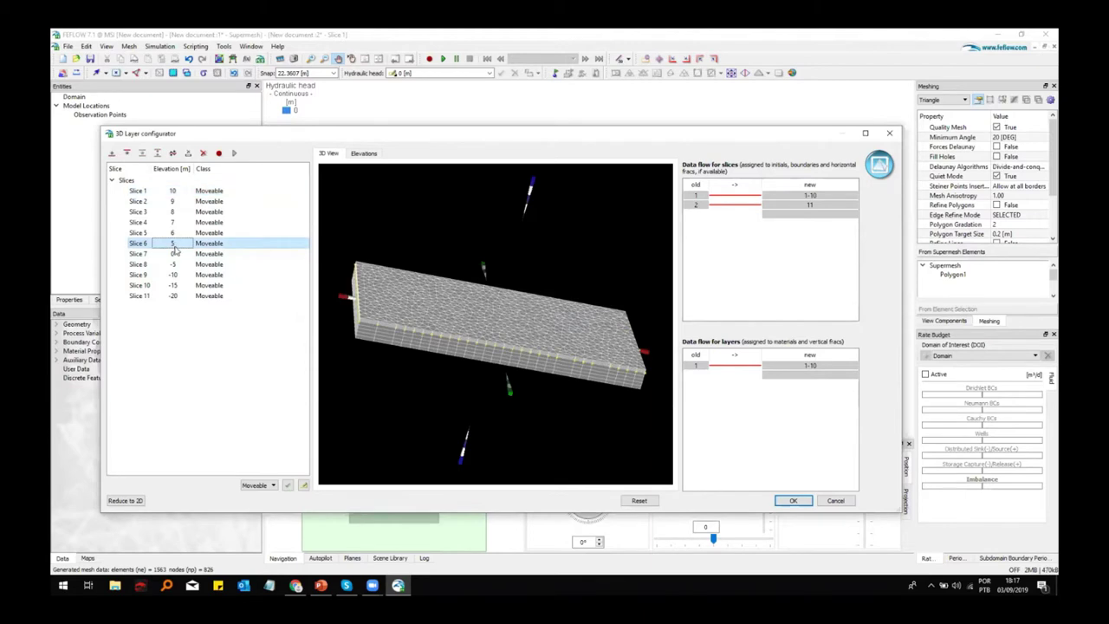
Insert 4 evenly spaced slices between the slices at elevations 5 m and 0 m.
shift+click(175, 253)
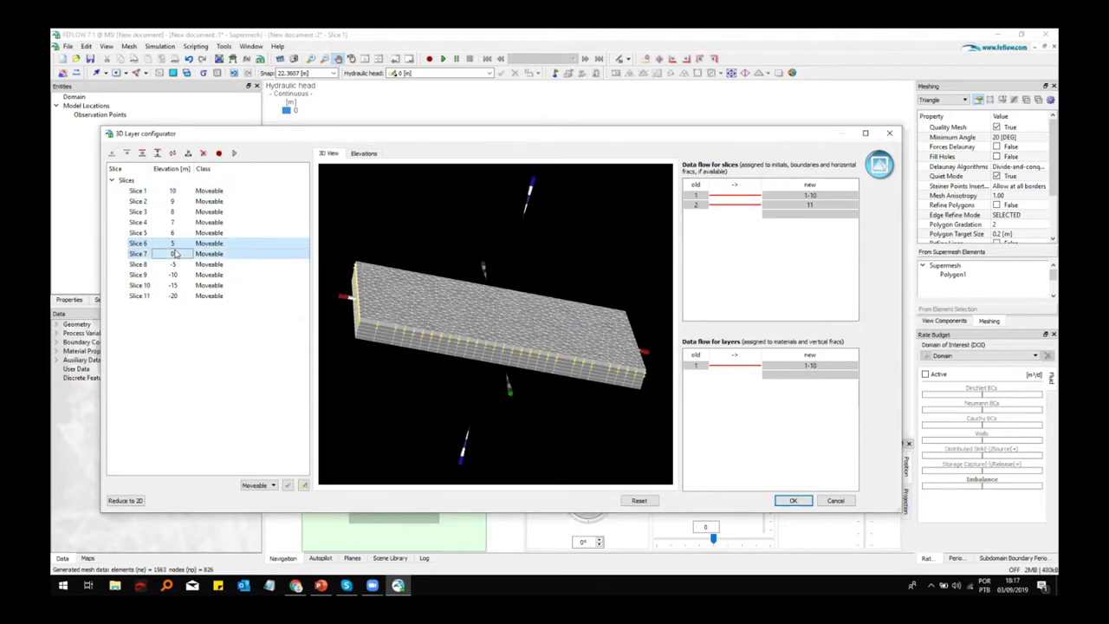
click(144, 156)
text(4)
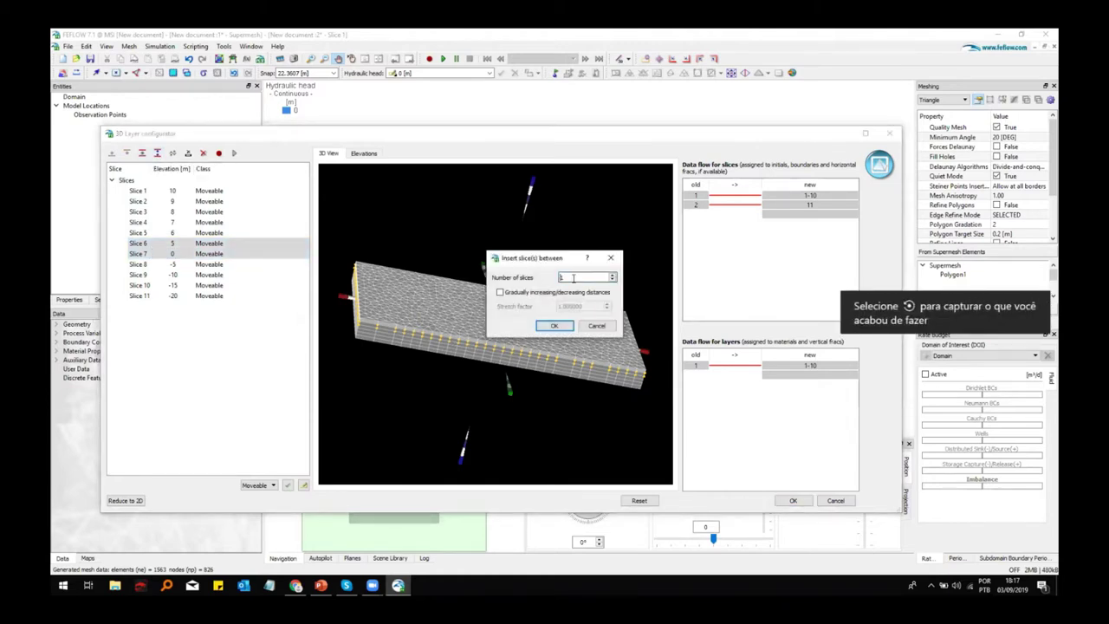
click(554, 325)
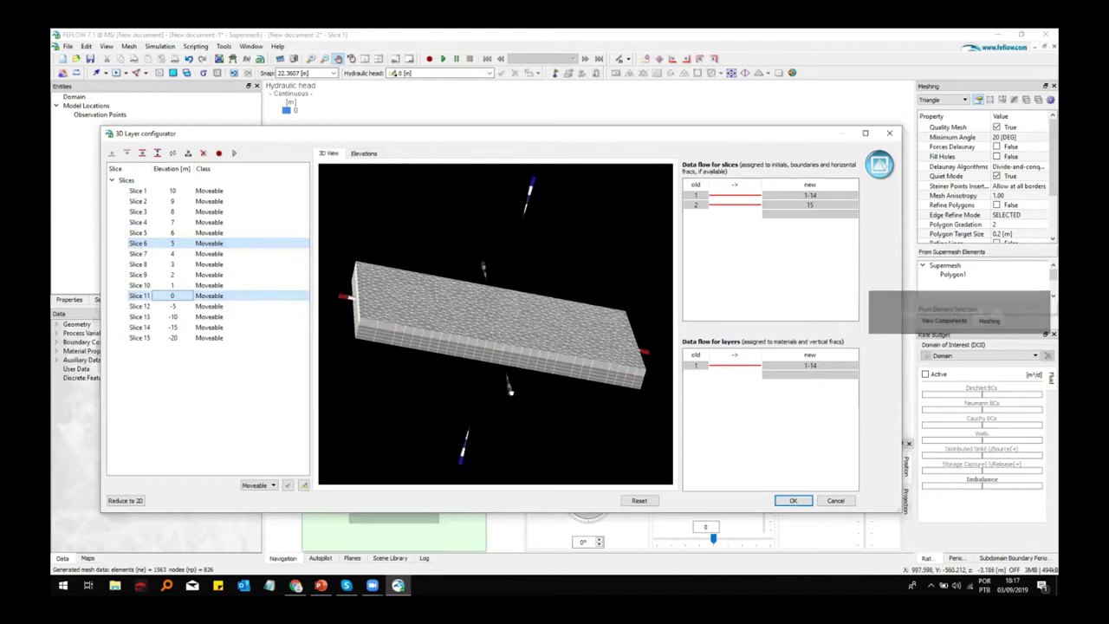
click(515, 395)
drag(515, 395, 489, 366)
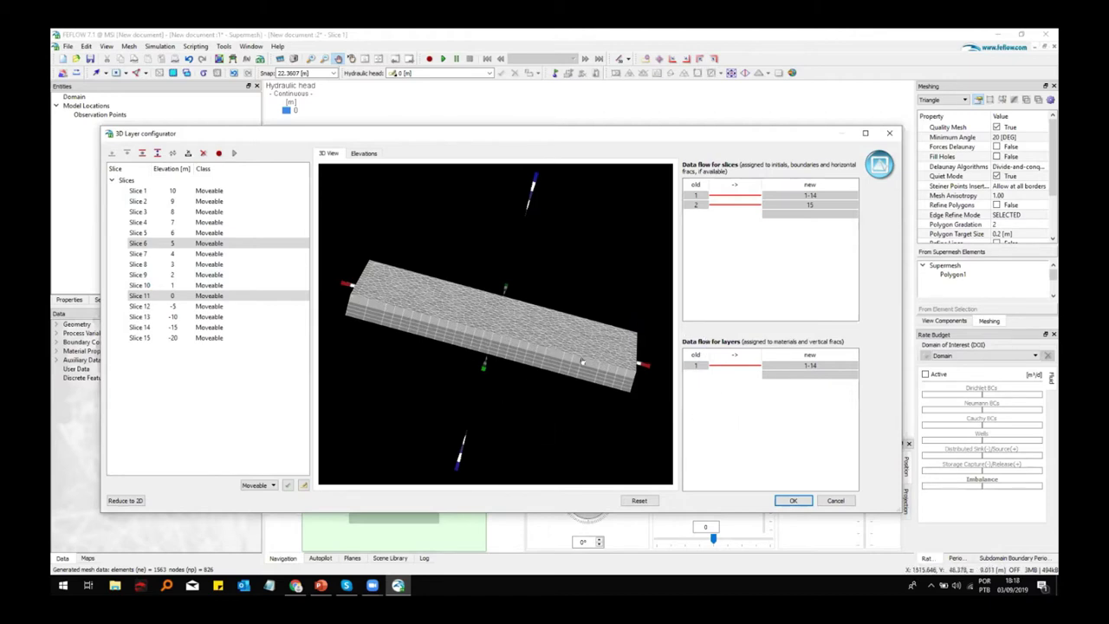
Apply the 3D layer configuration and bring the Slice 1 view to the front.
click(791, 501)
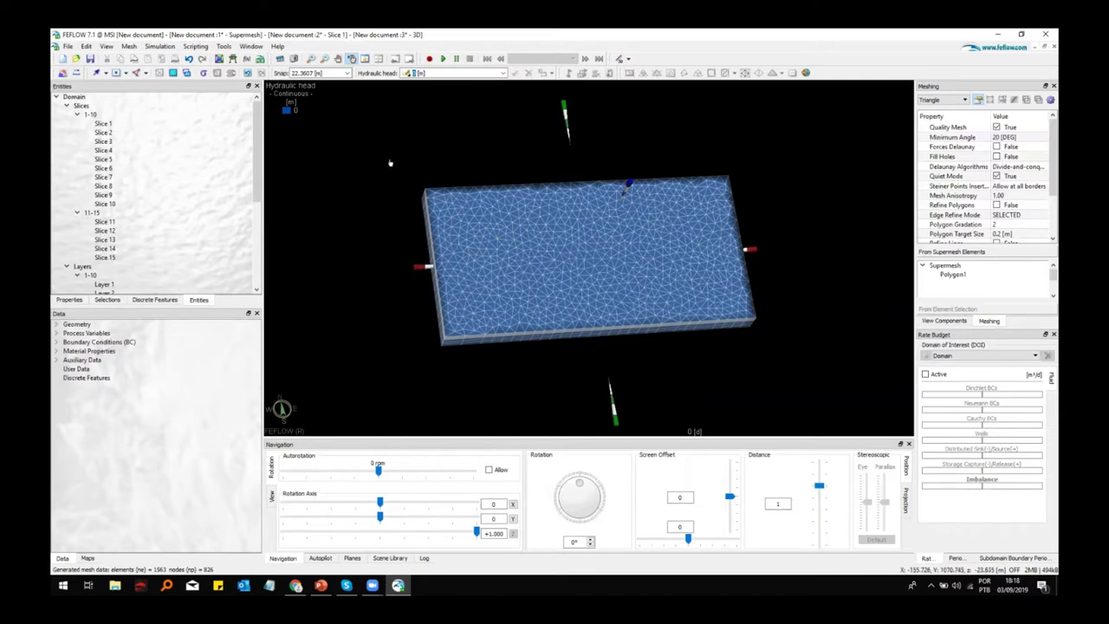
click(251, 46)
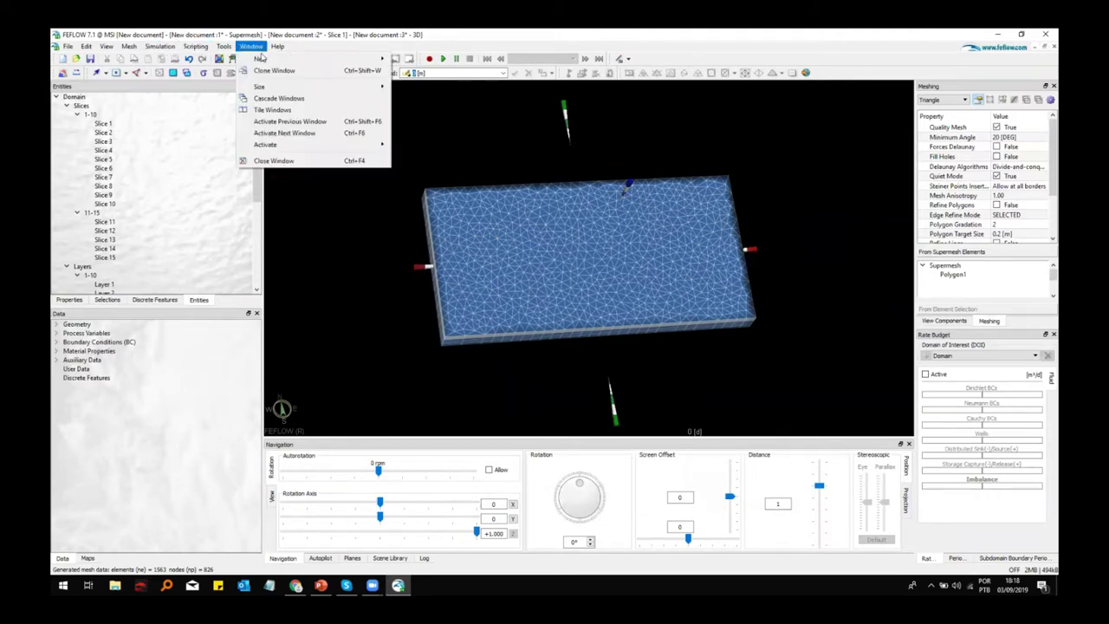
mouse_move(294, 145)
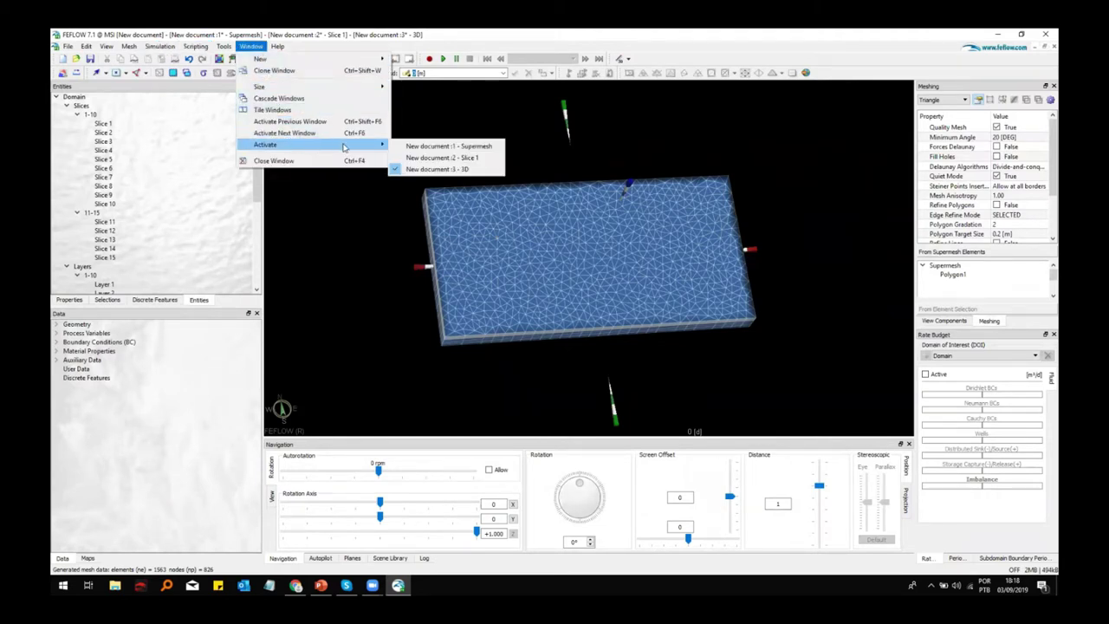
click(462, 156)
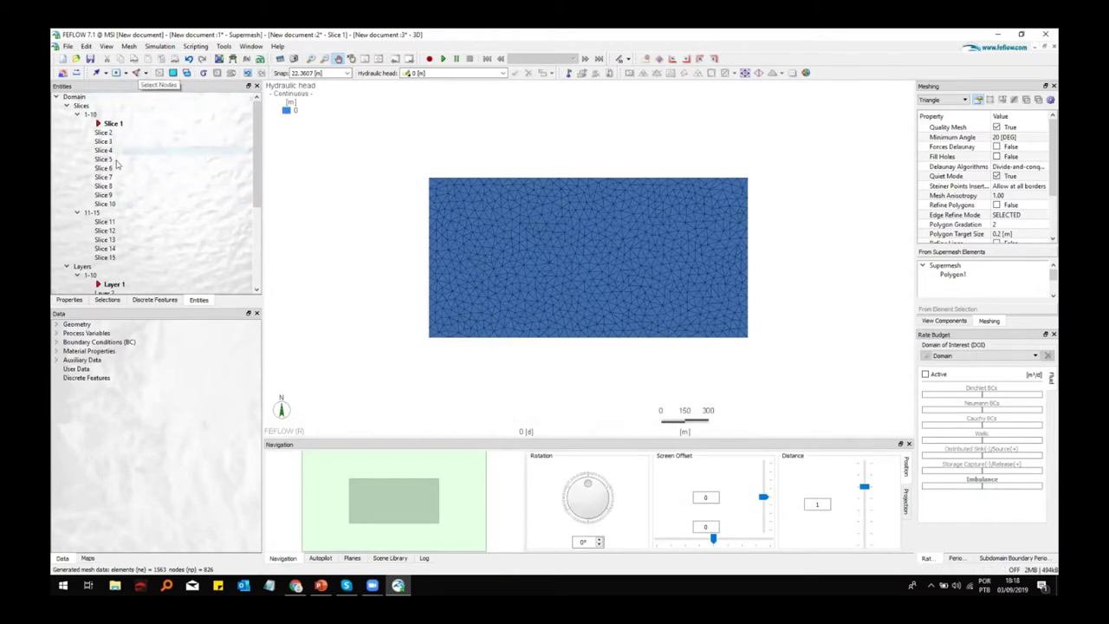
Make the hydraulic-head boundary condition active and select all nodes along the model's west border.
click(57, 343)
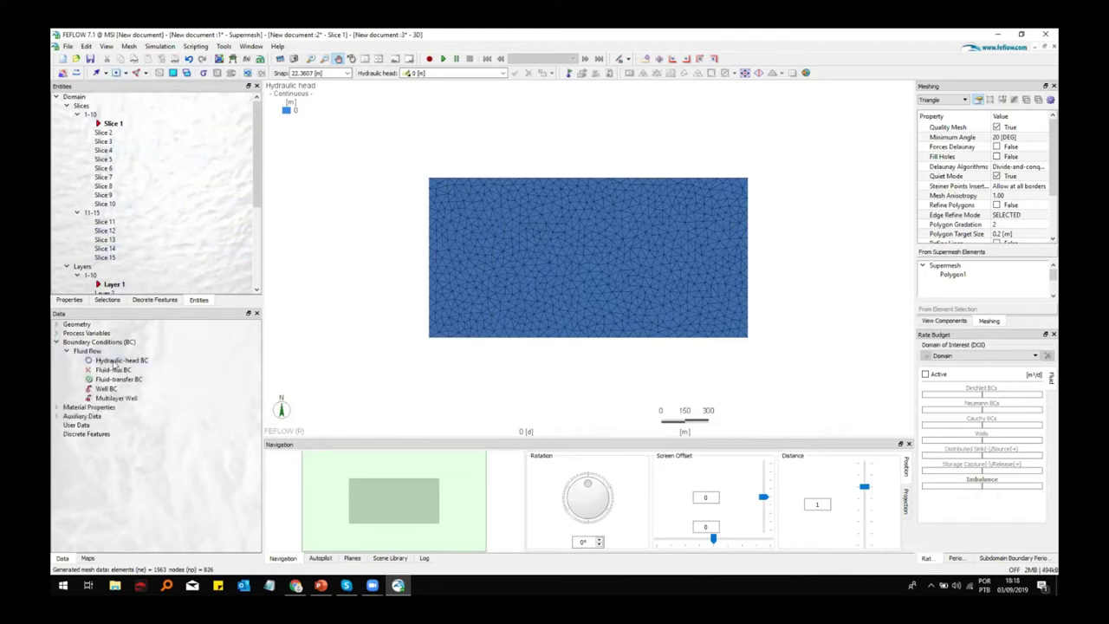
click(117, 361)
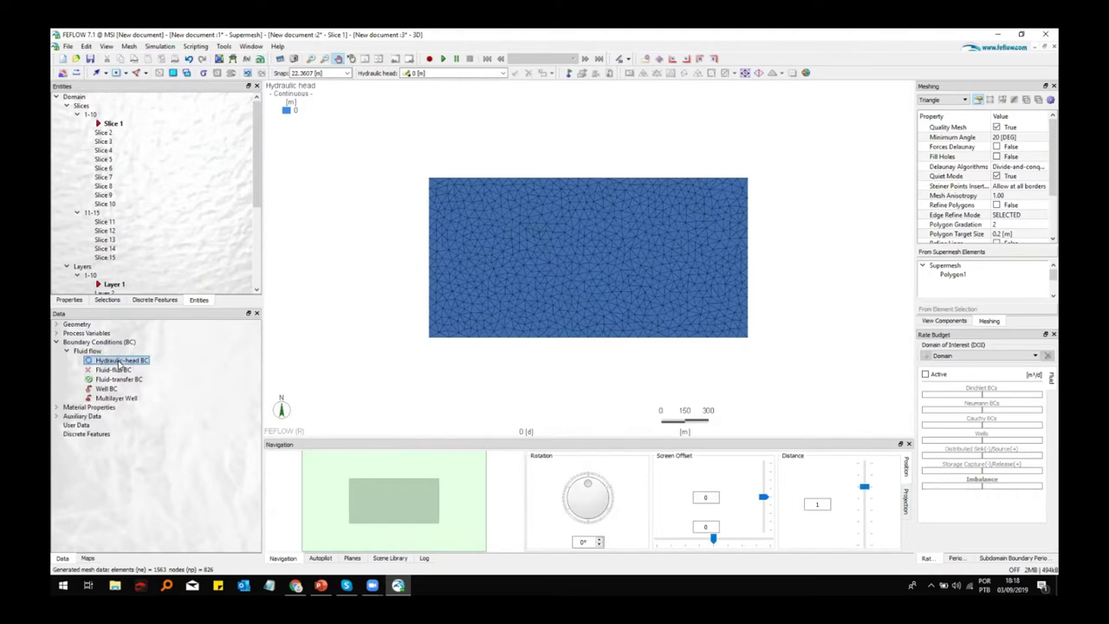
double_click(118, 362)
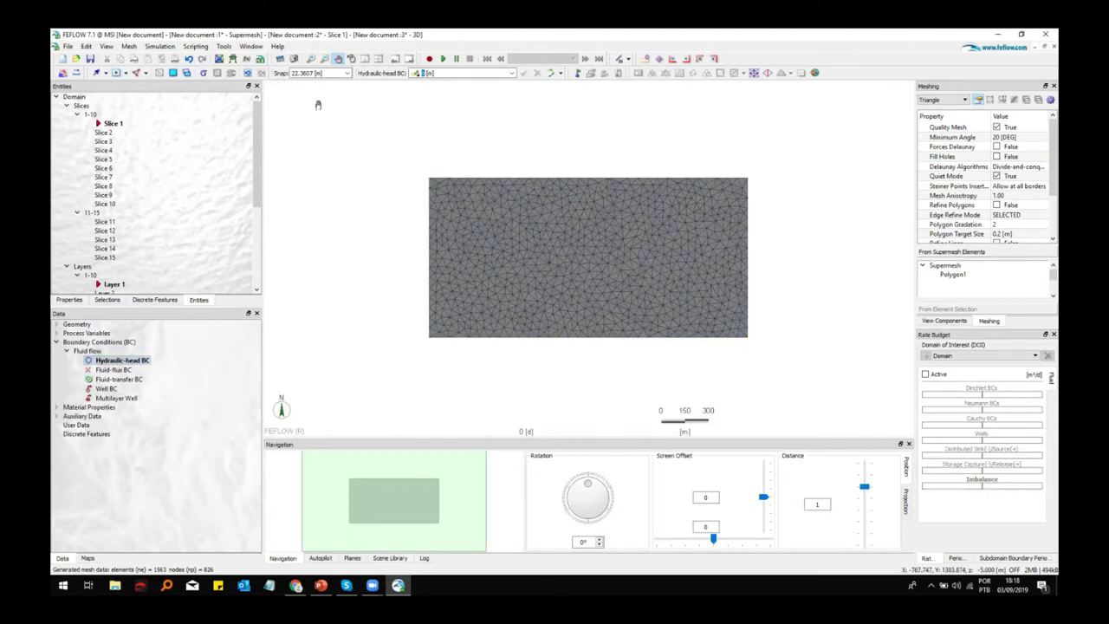
click(105, 73)
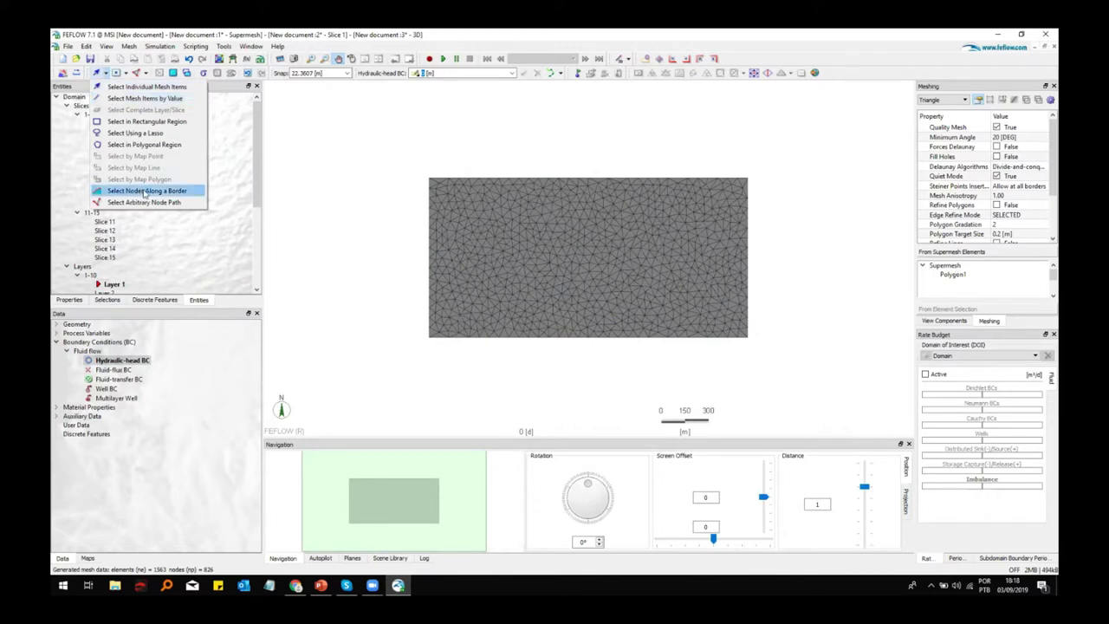
click(149, 191)
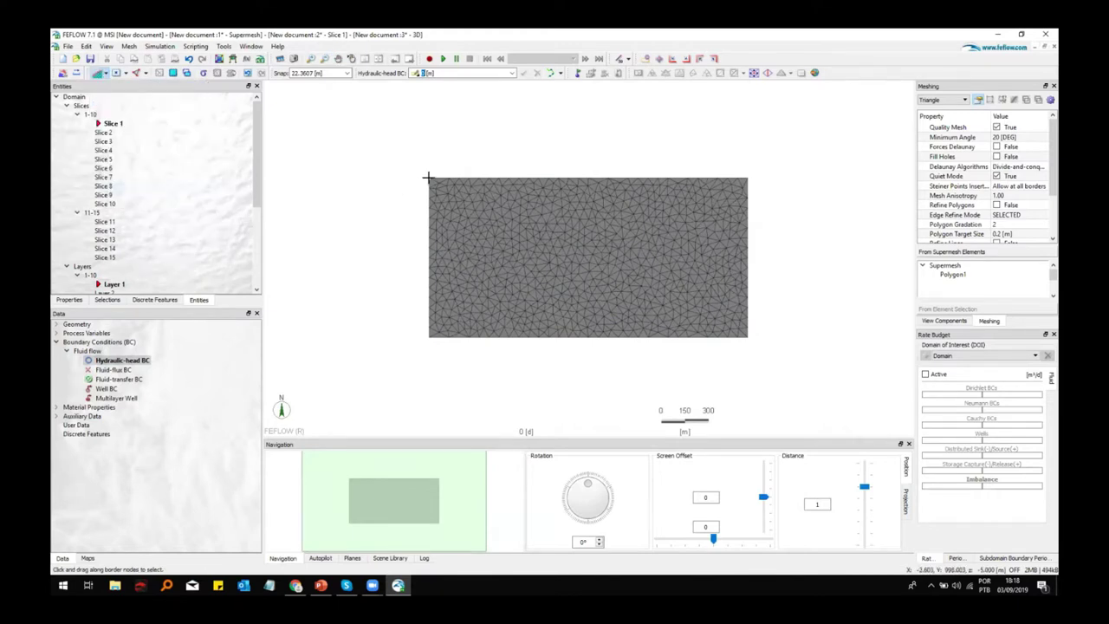
drag(429, 178, 425, 337)
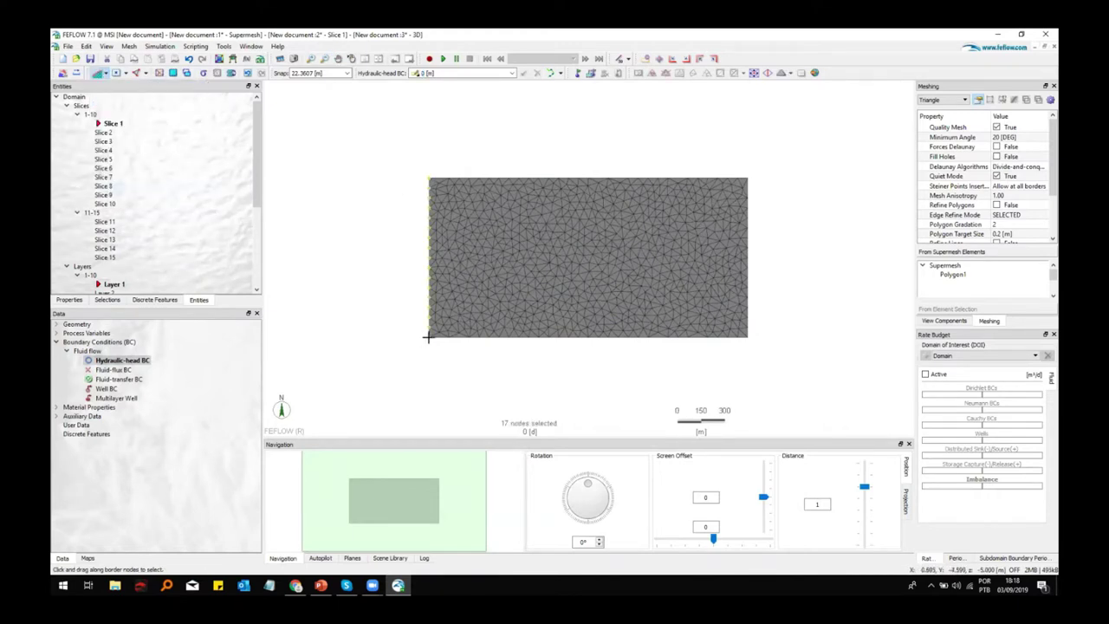
Copy the west border node selection to slices 1 to 15 and assign a hydraulic-head BC of 5 m.
click(230, 73)
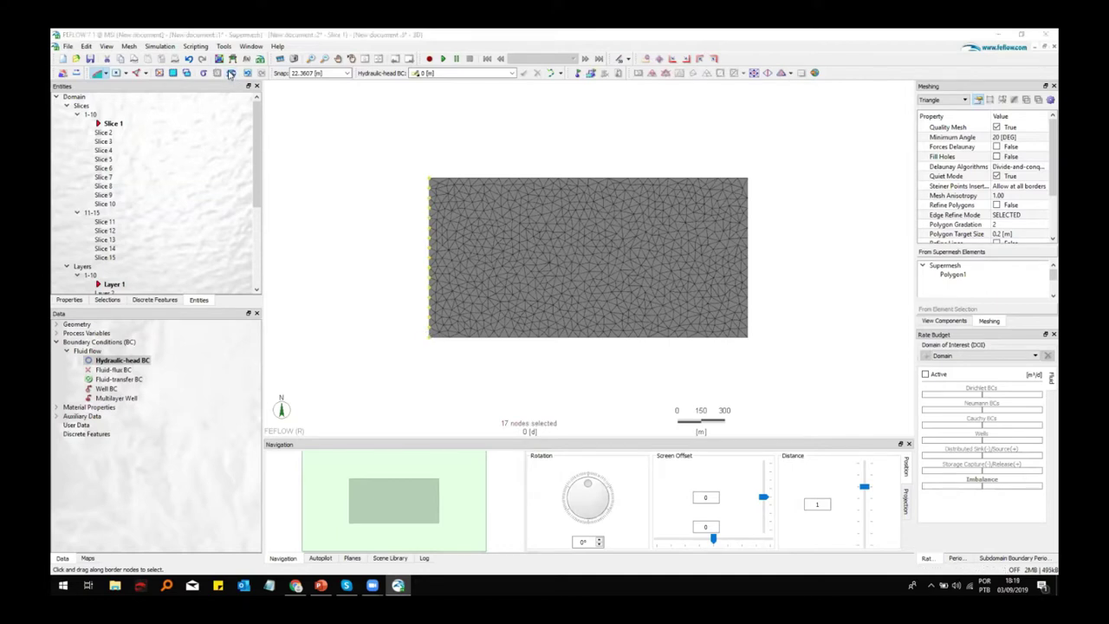
scroll(546, 345, down, 1)
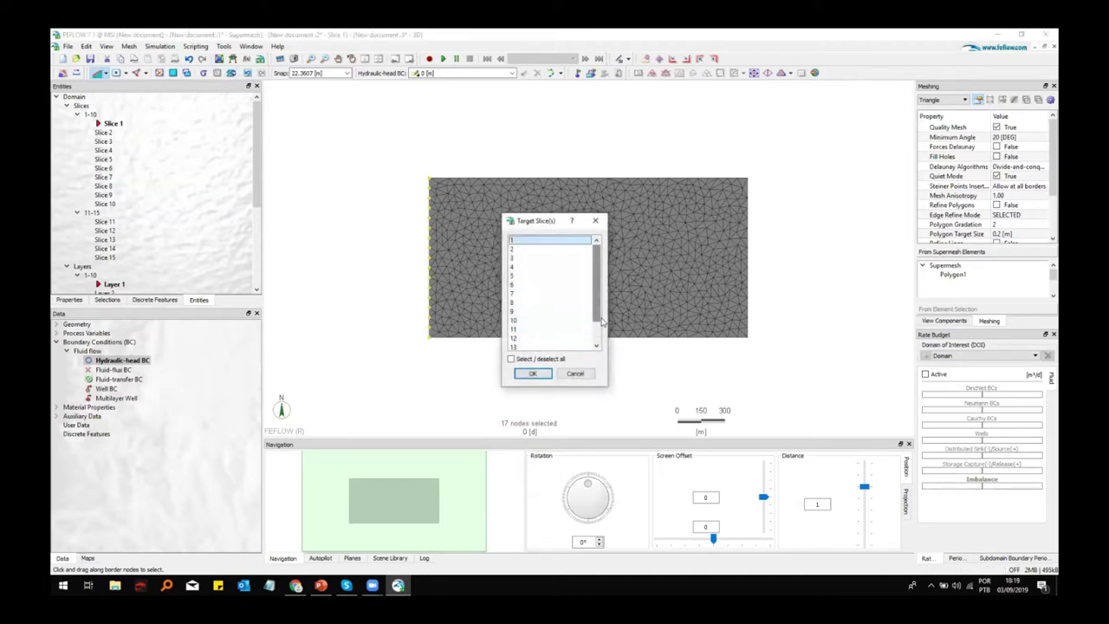
shift+click(517, 340)
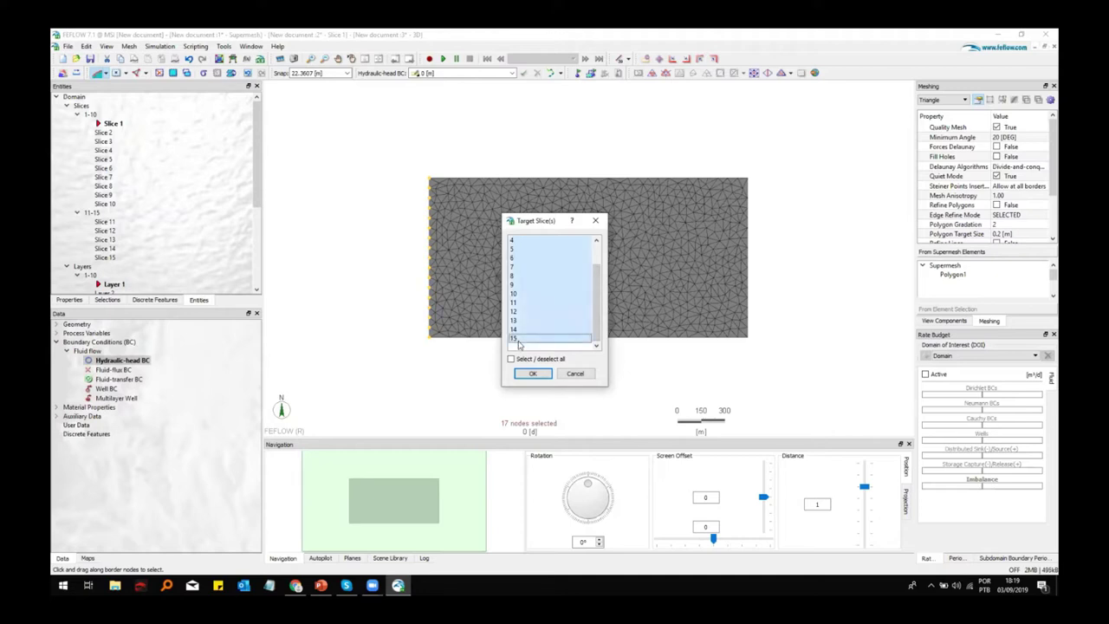
click(533, 375)
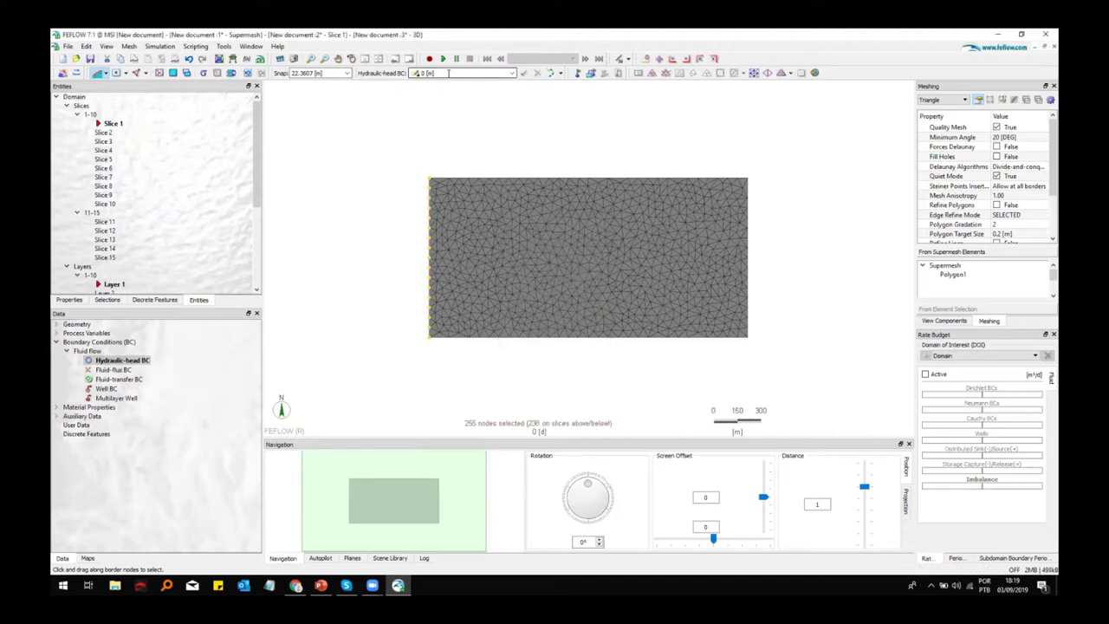
text(5)
click(524, 74)
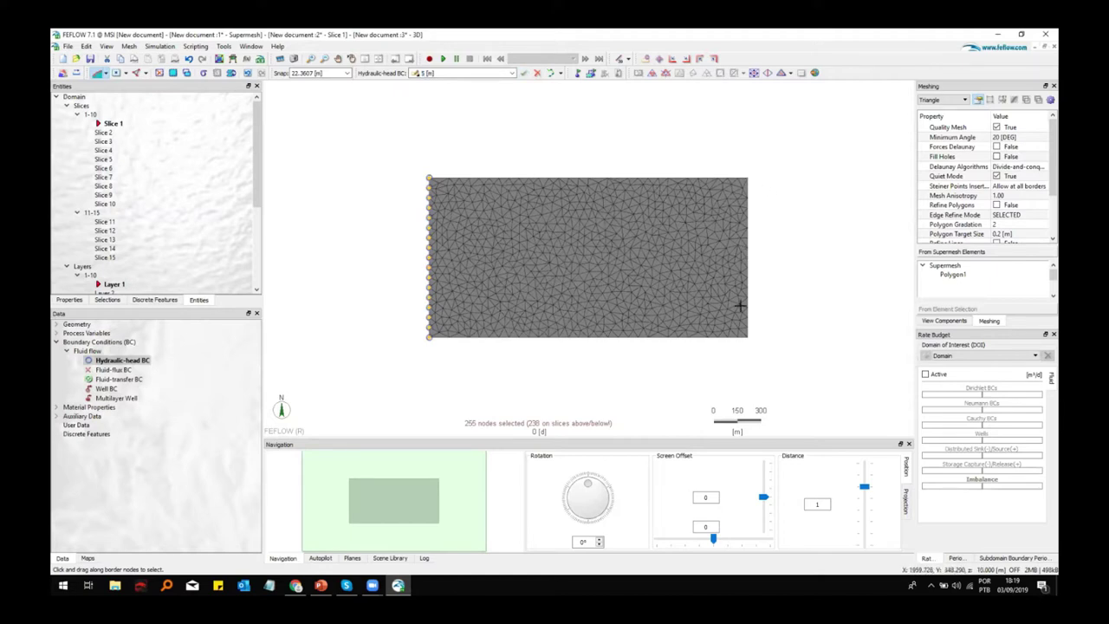
Select the nodes along the east border on all slices and assign them a hydraulic-head BC of 0 m.
drag(747, 338, 747, 179)
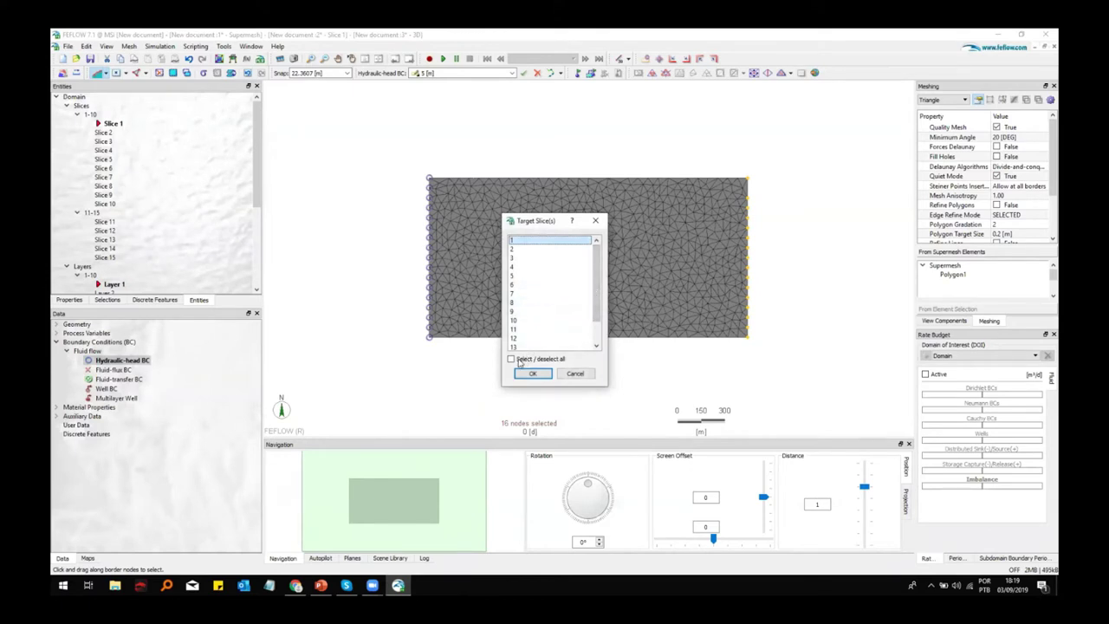
click(511, 359)
click(533, 374)
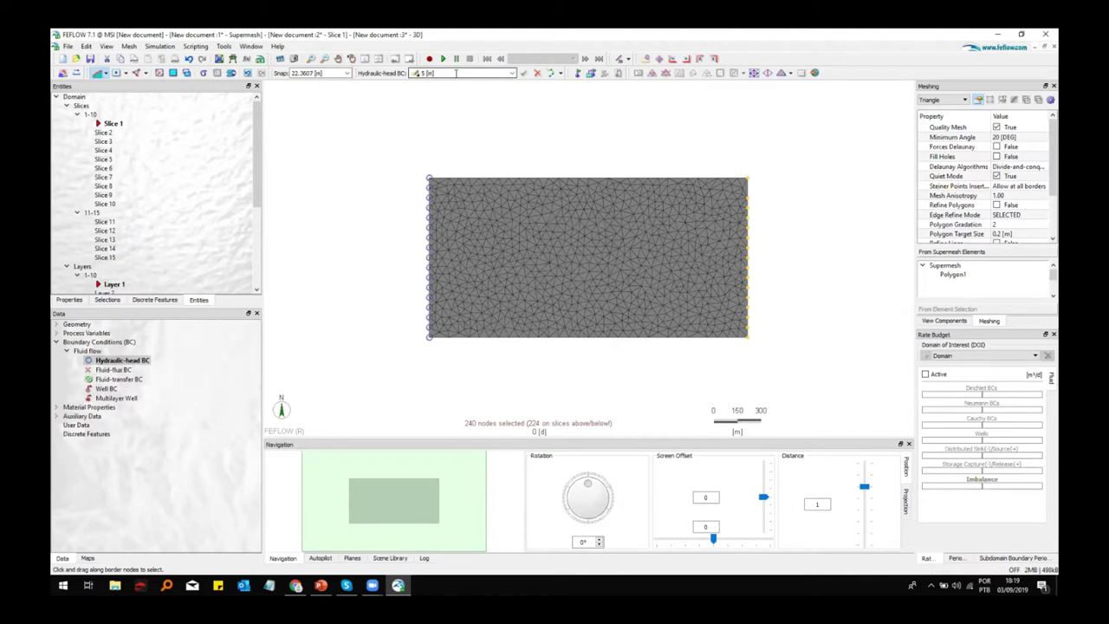
click(525, 75)
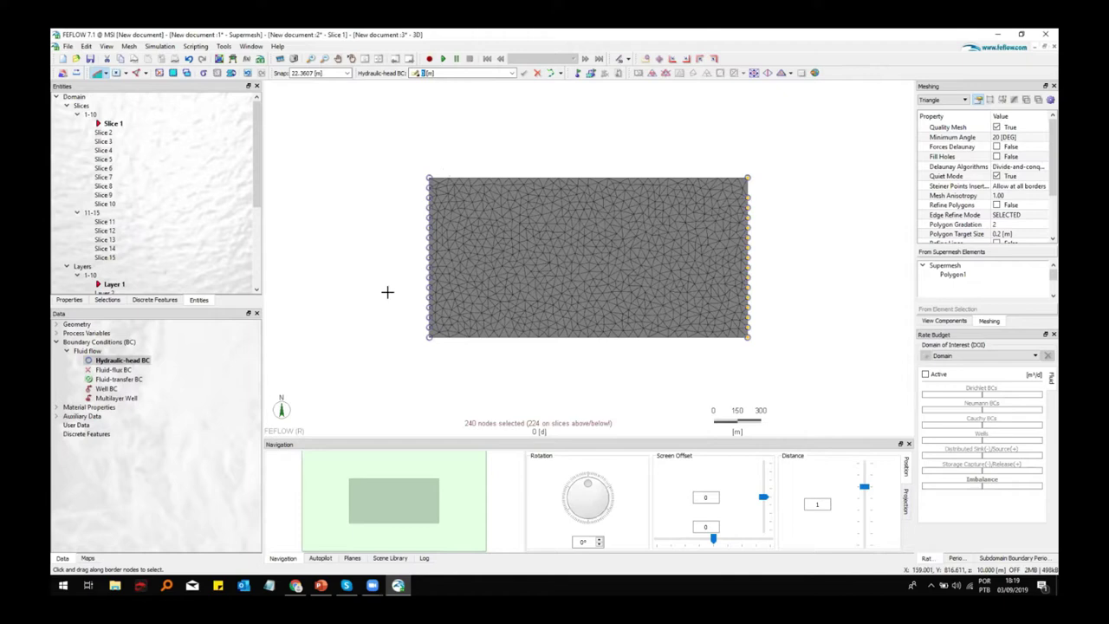
Make the In/outflow on top/bottom material property active and select all elements of the top layer.
click(56, 343)
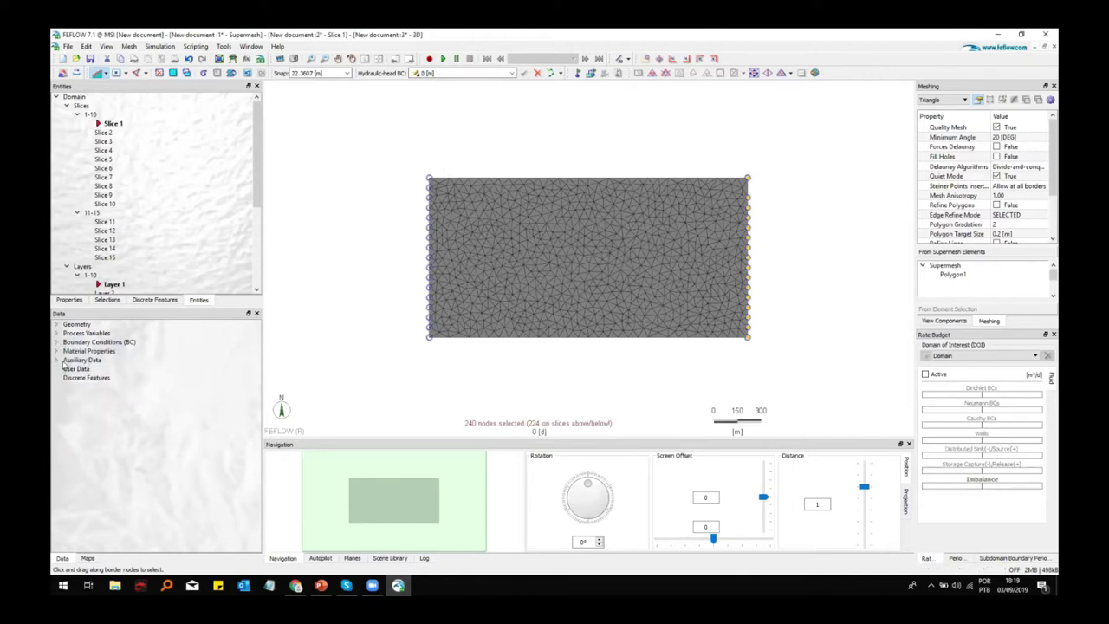
click(56, 351)
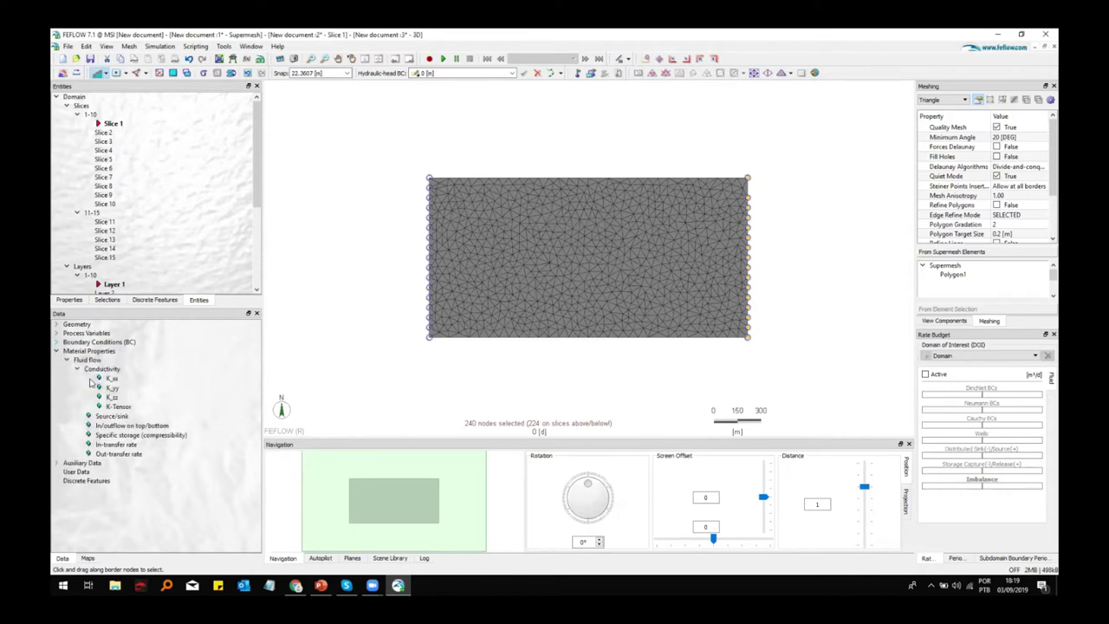
double_click(131, 426)
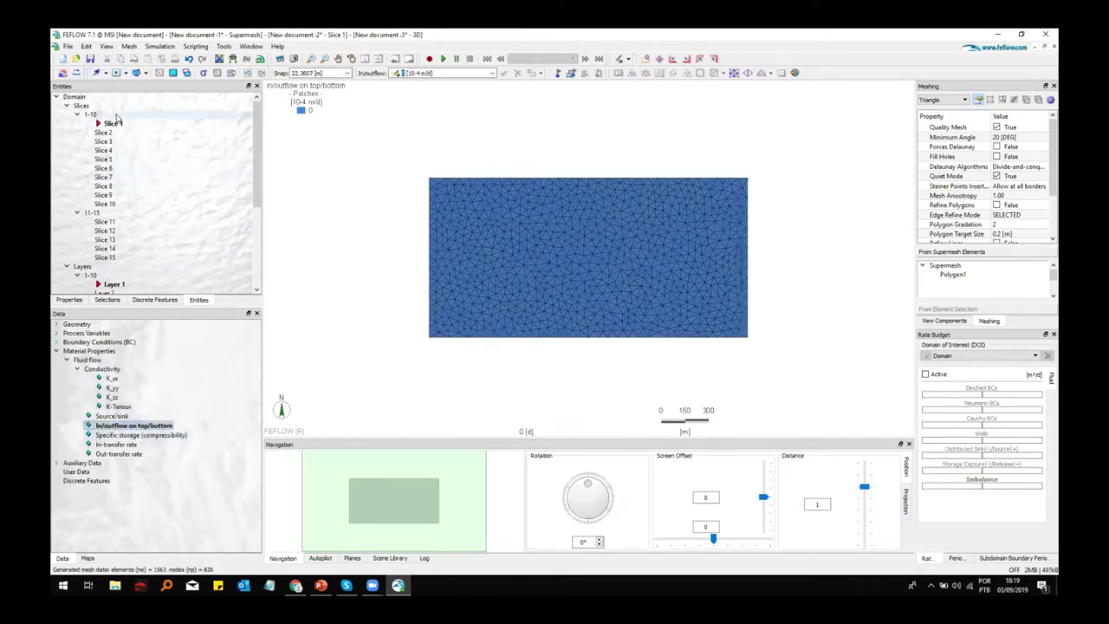
click(173, 73)
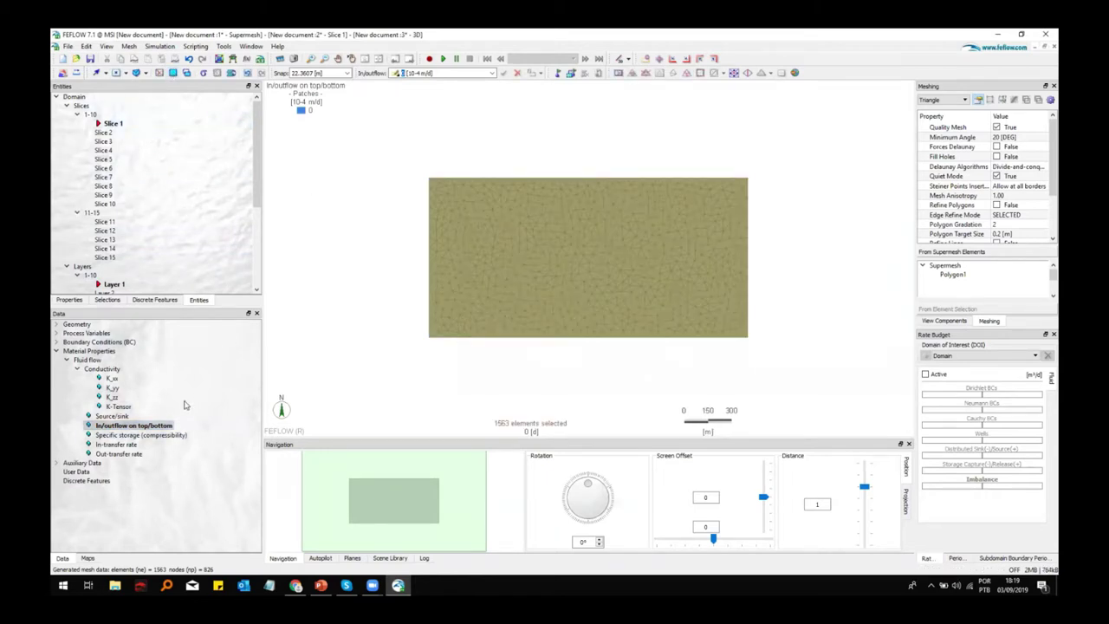
Set the In/outflow on top/bottom unit to mm/a and assign 488 mm/a to the selected elements.
right_click(159, 430)
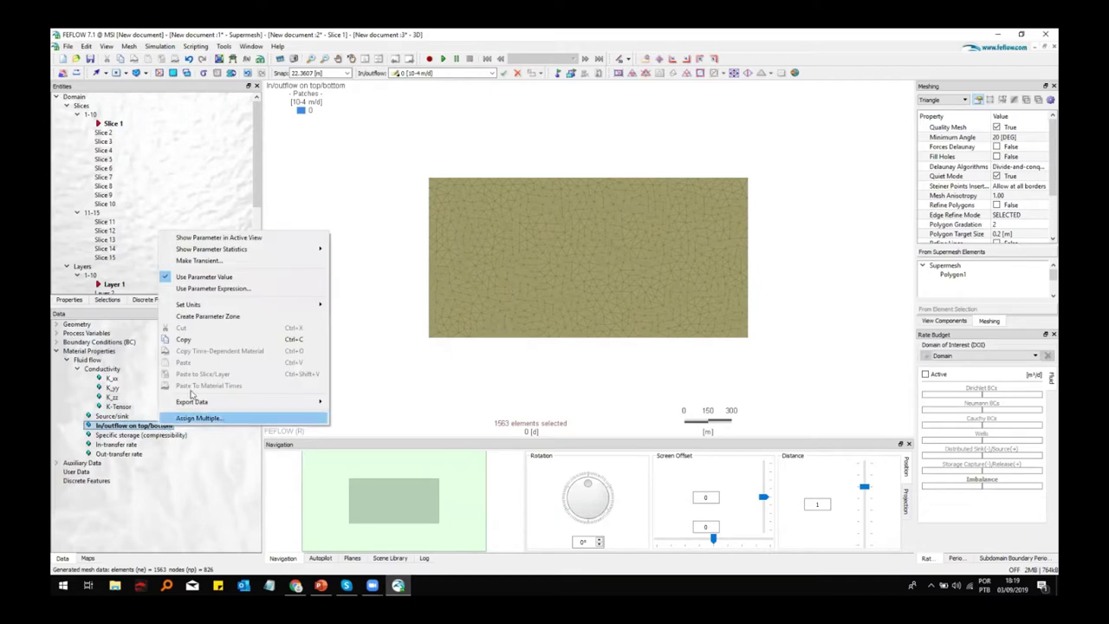
mouse_move(232, 309)
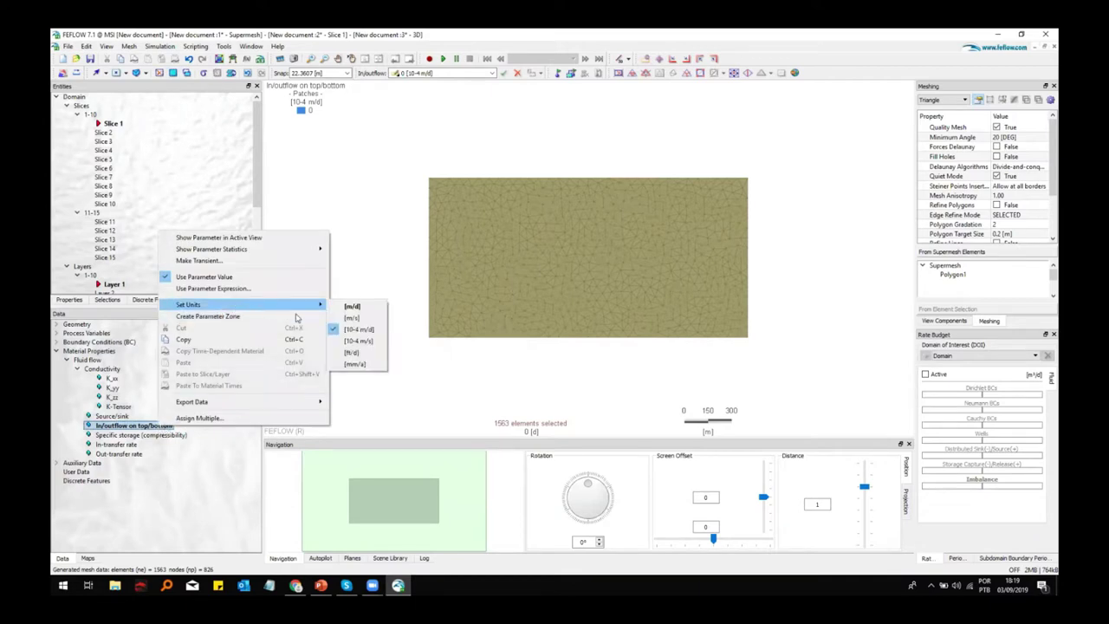
click(347, 366)
text(48)
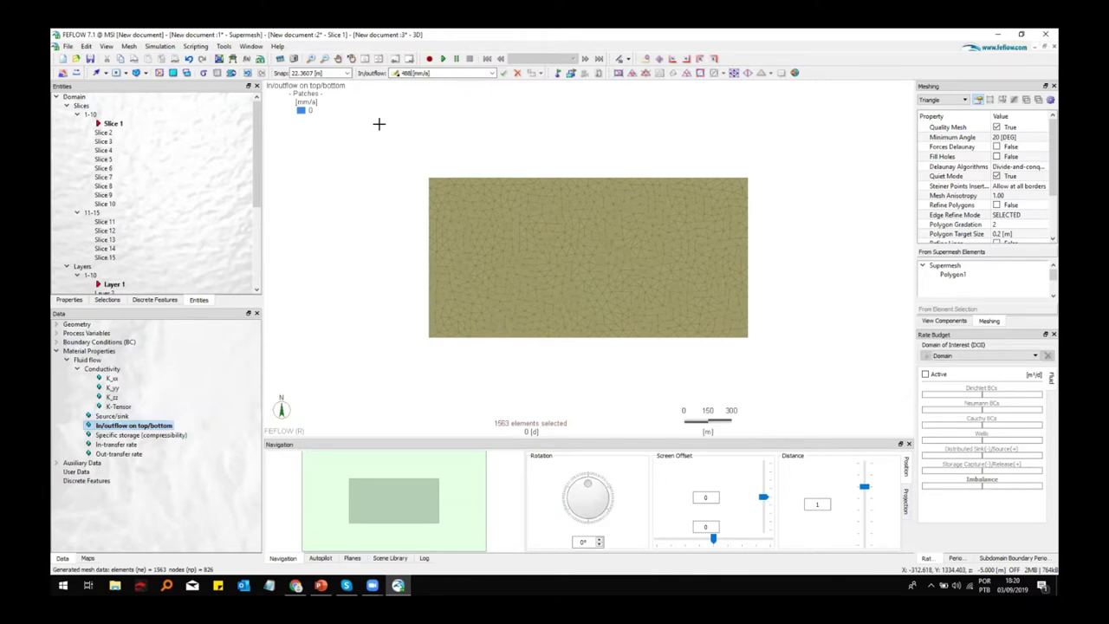
click(503, 75)
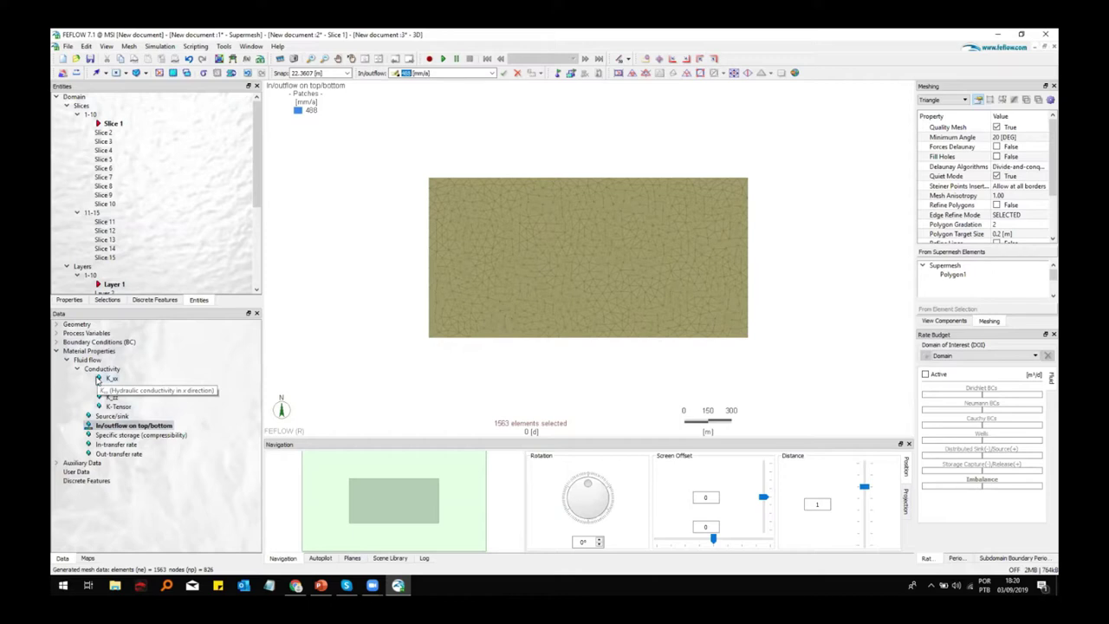
Make the conductivities K_xx, K_yy and K_zz active together in the Slice 1 view.
click(110, 379)
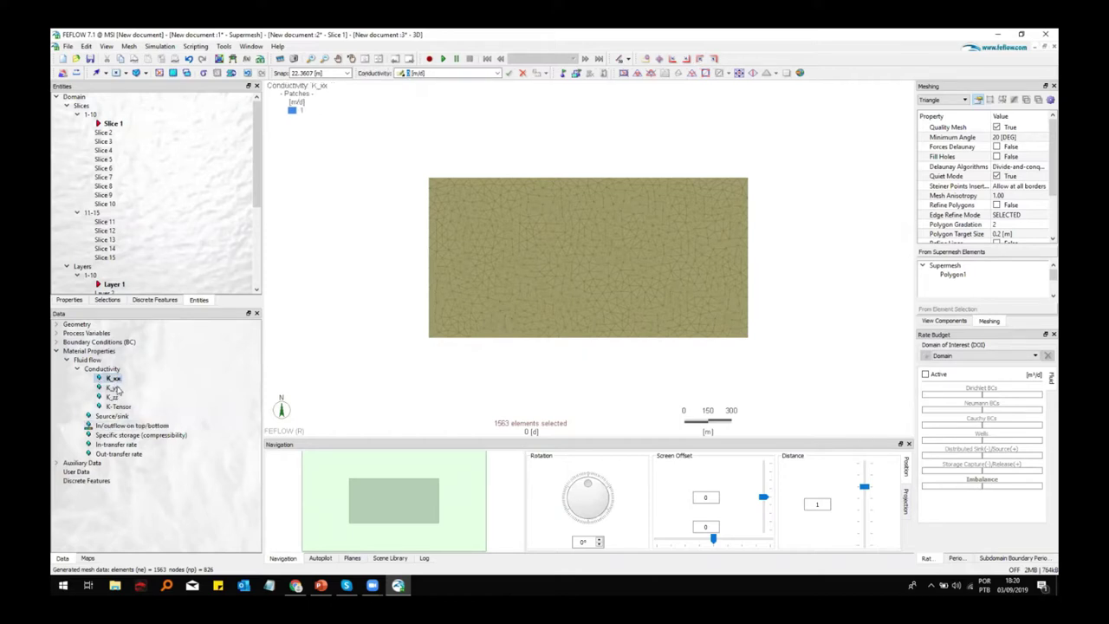
click(111, 388)
double_click(113, 379)
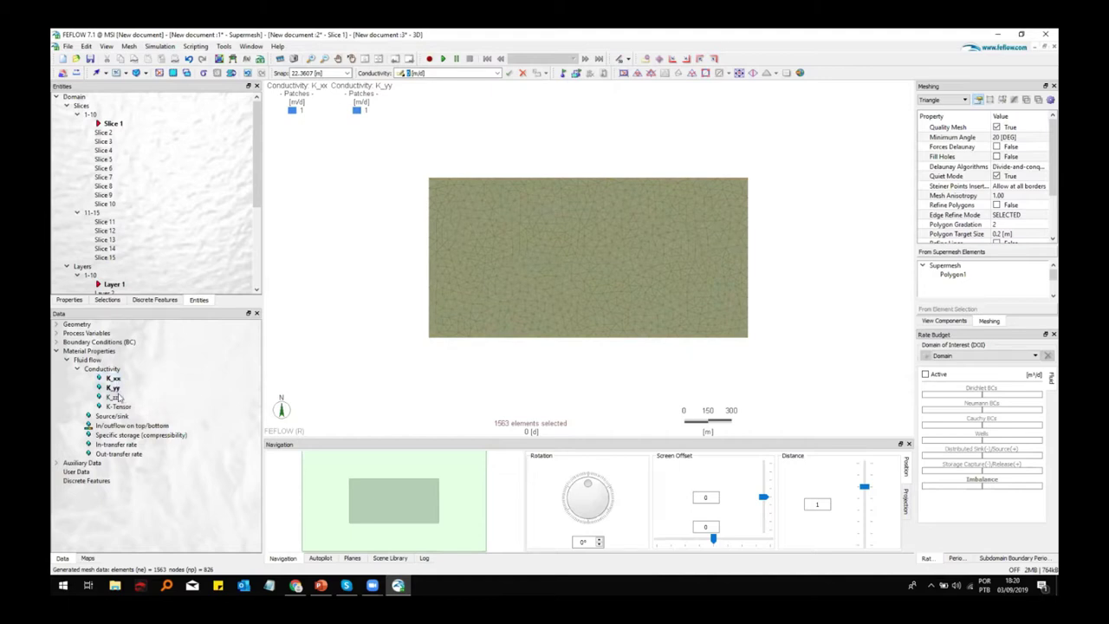
double_click(112, 397)
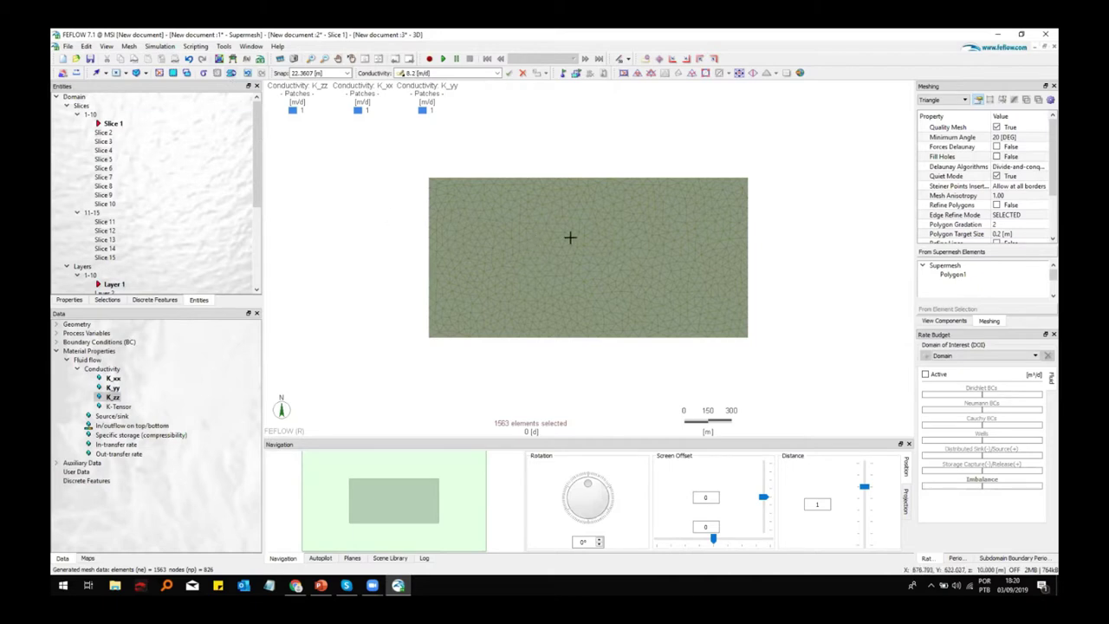
Copy the element selection to all 14 layers and assign a conductivity of 8.2 m/d to K_xx, K_yy and K_zz.
click(231, 74)
drag(597, 277, 598, 295)
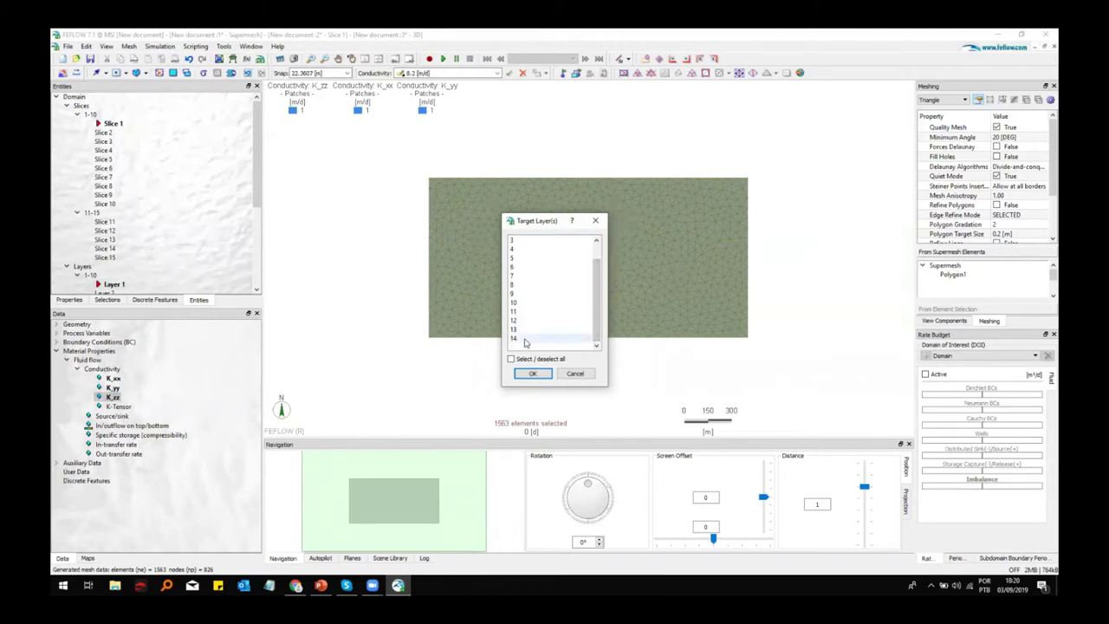
shift+click(524, 339)
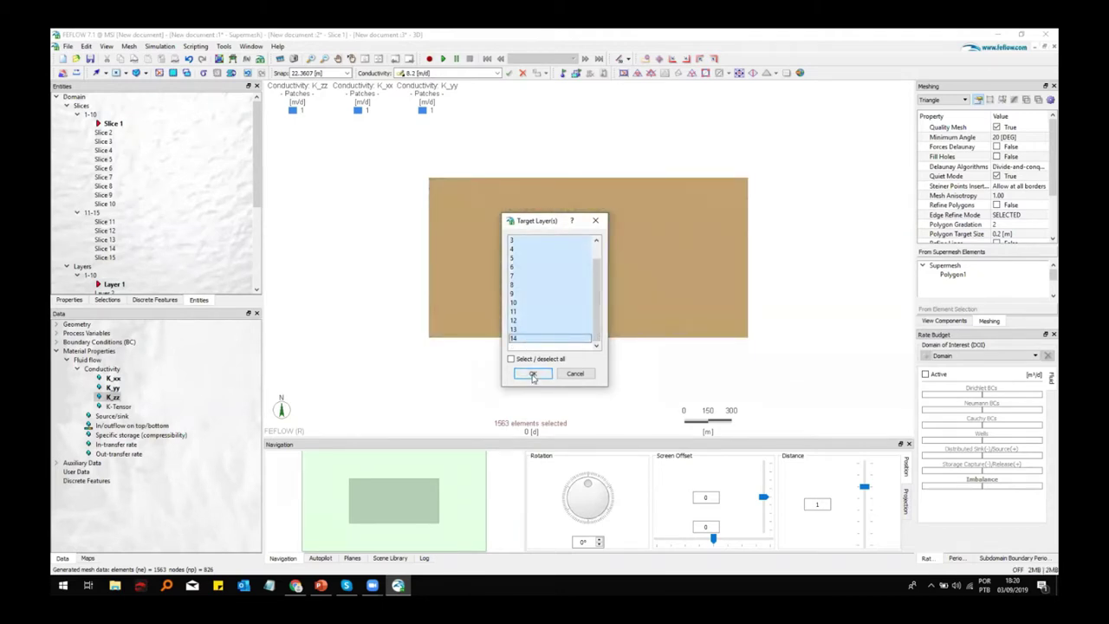
click(533, 374)
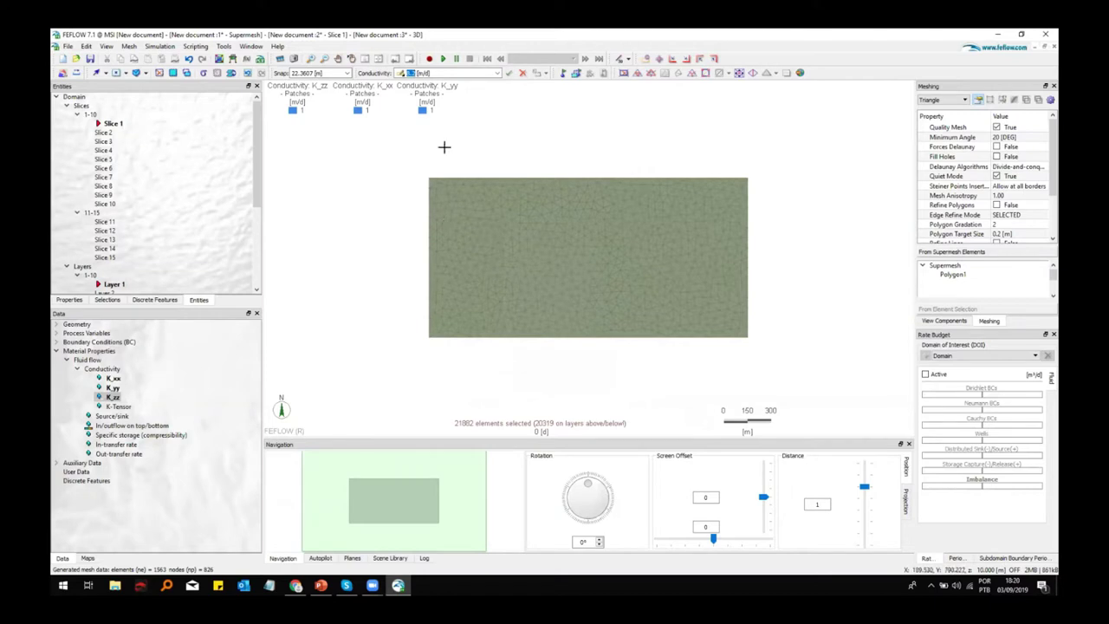
click(510, 73)
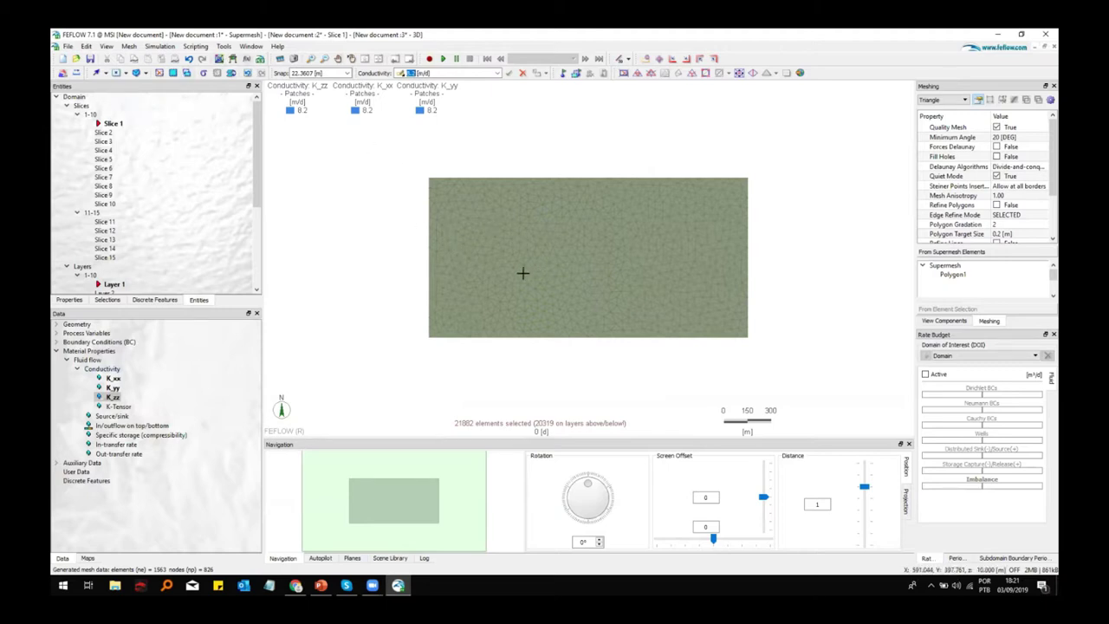
Set the problem class to Richards' equation with steady fluid flow and apply the problem settings.
click(86, 46)
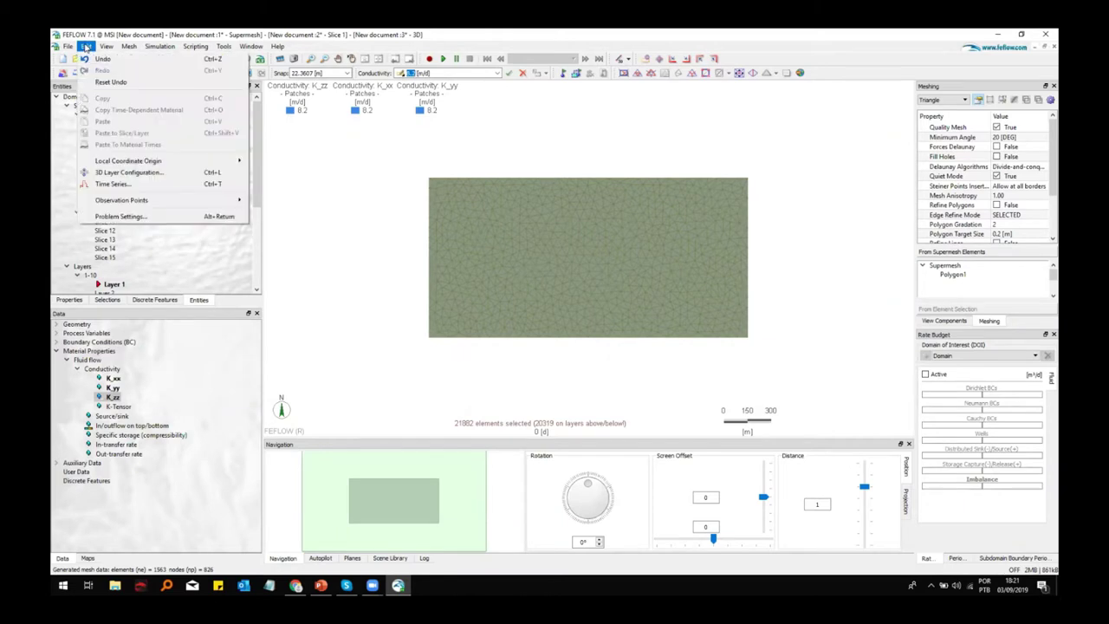
click(121, 216)
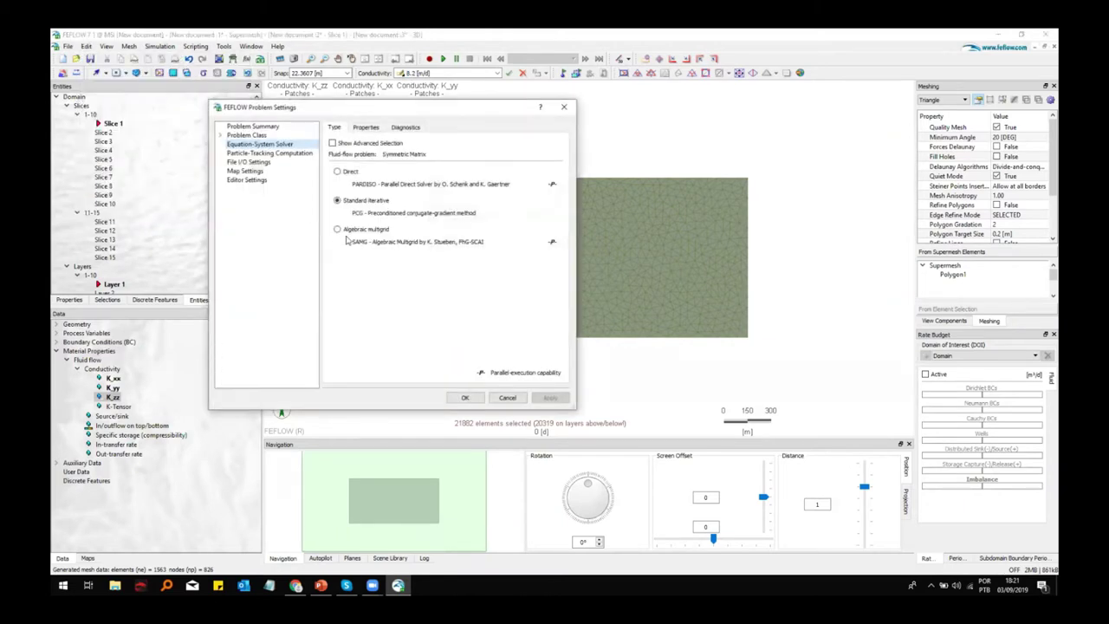
click(246, 135)
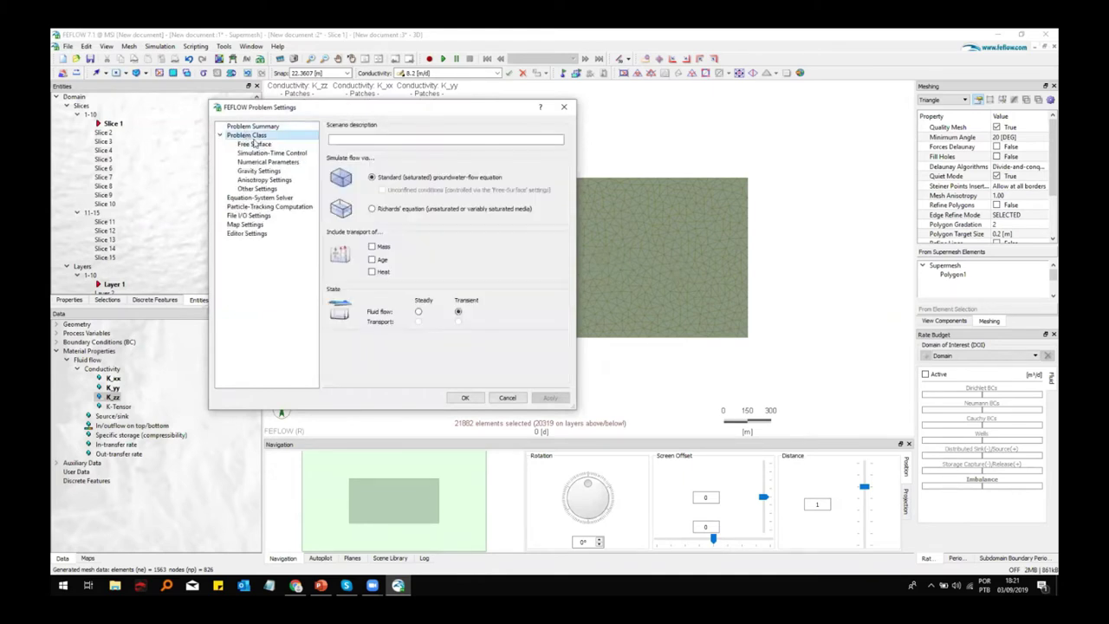
click(372, 209)
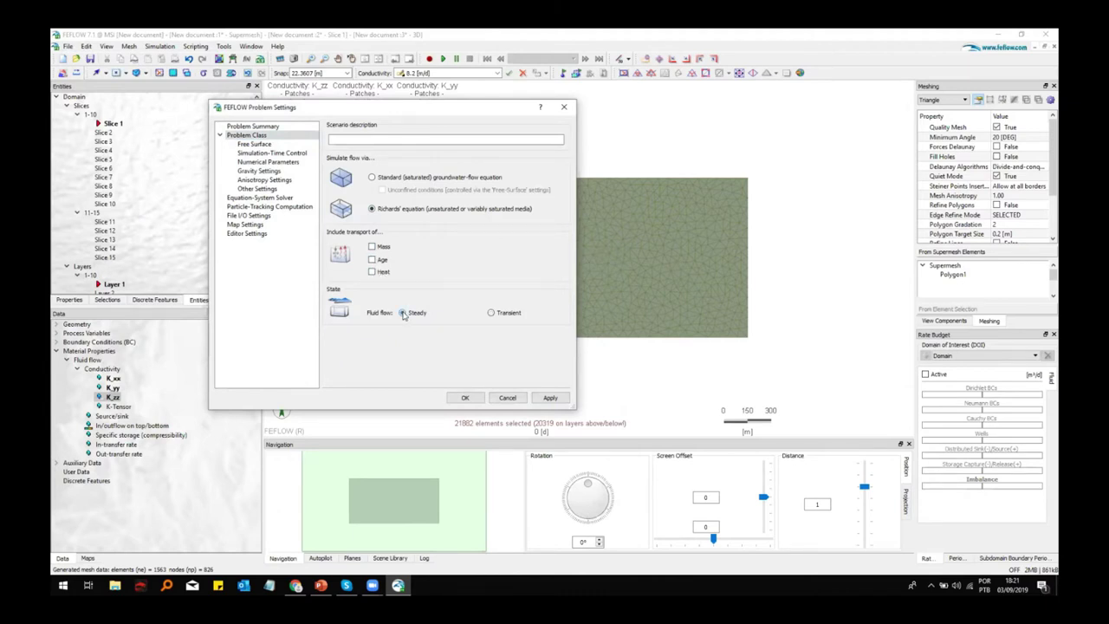
click(551, 399)
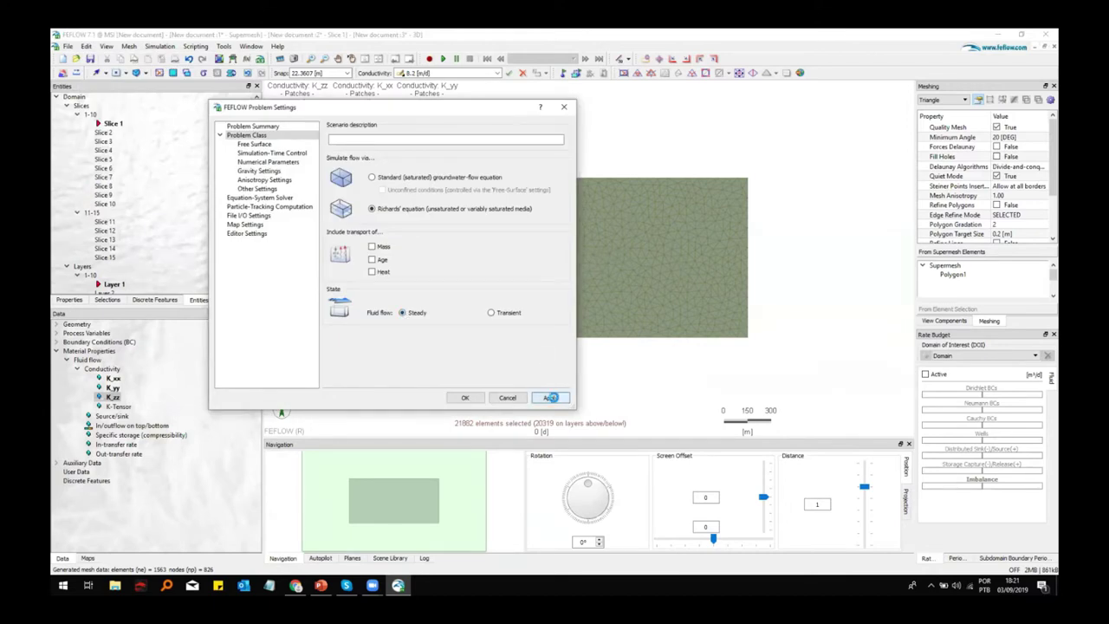
click(464, 398)
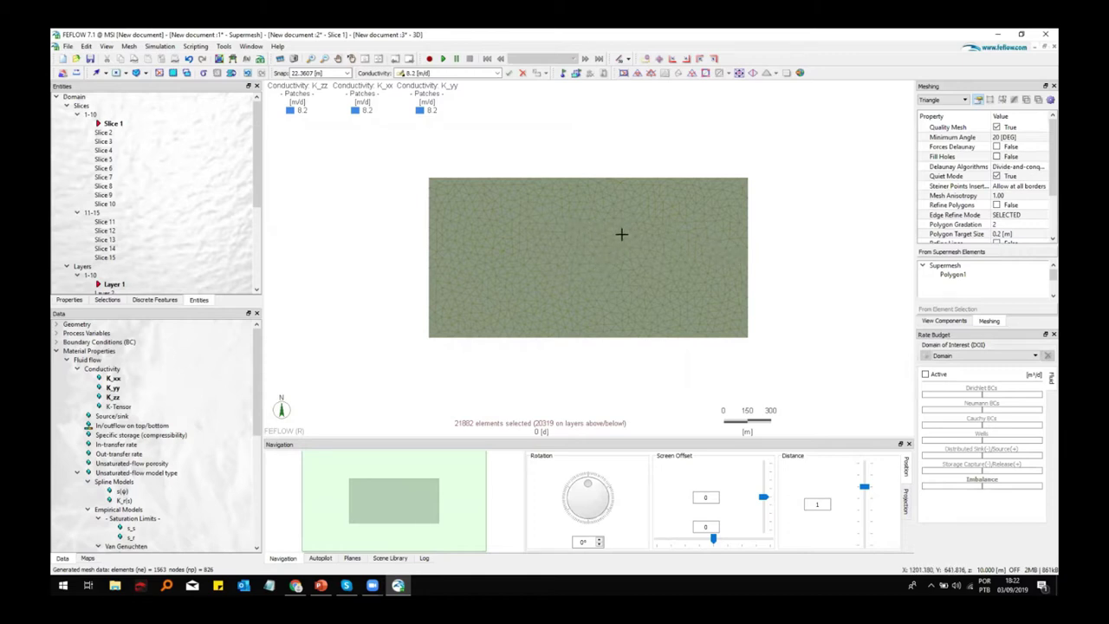
Clear the element selection and select the Slice 1 nodes in a rectangle about 540 by 225 m in the model's eastern half.
click(160, 74)
click(139, 73)
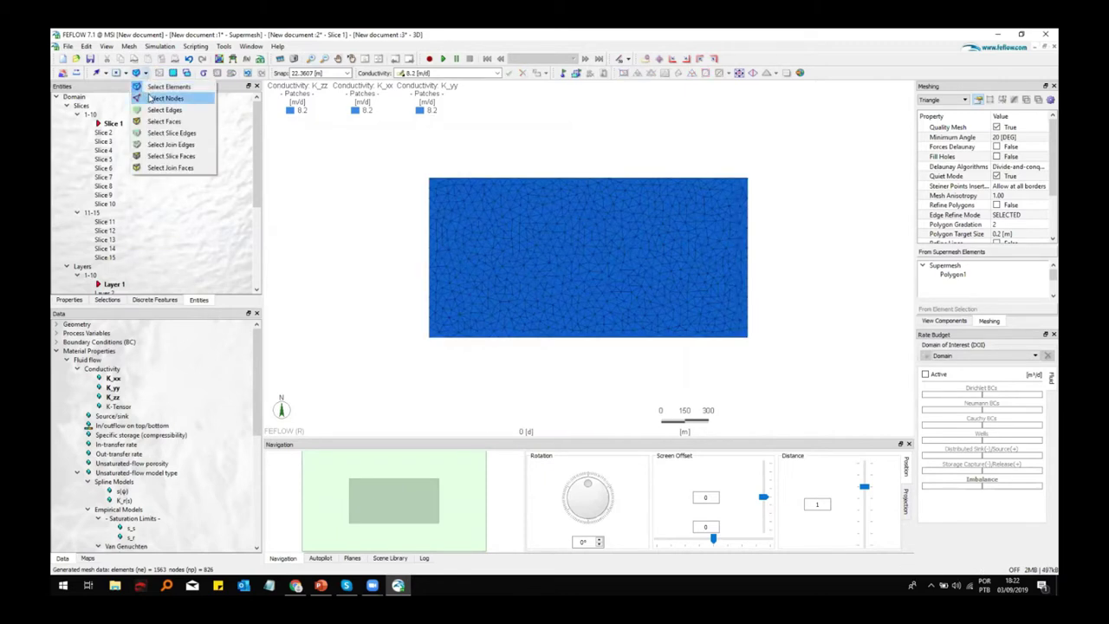
click(156, 98)
click(107, 74)
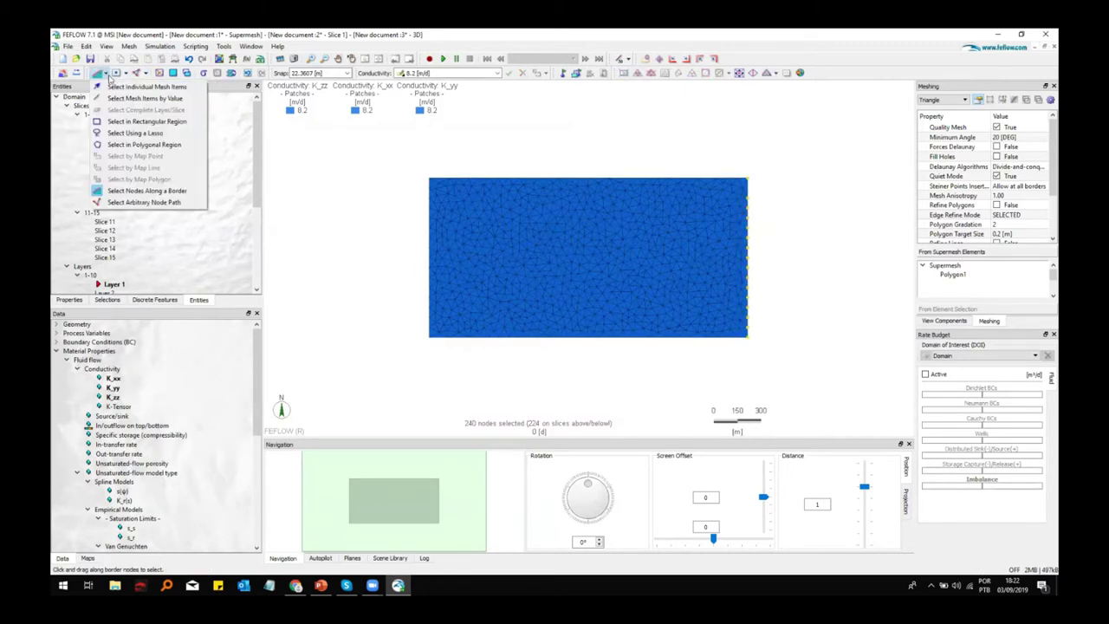
click(122, 119)
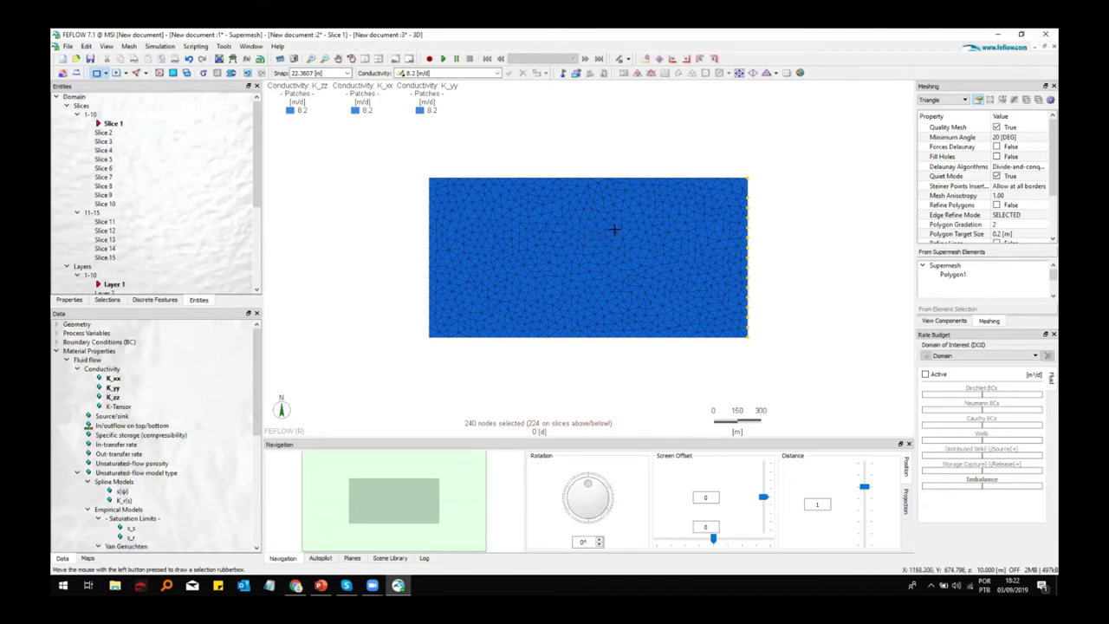
drag(620, 233, 683, 256)
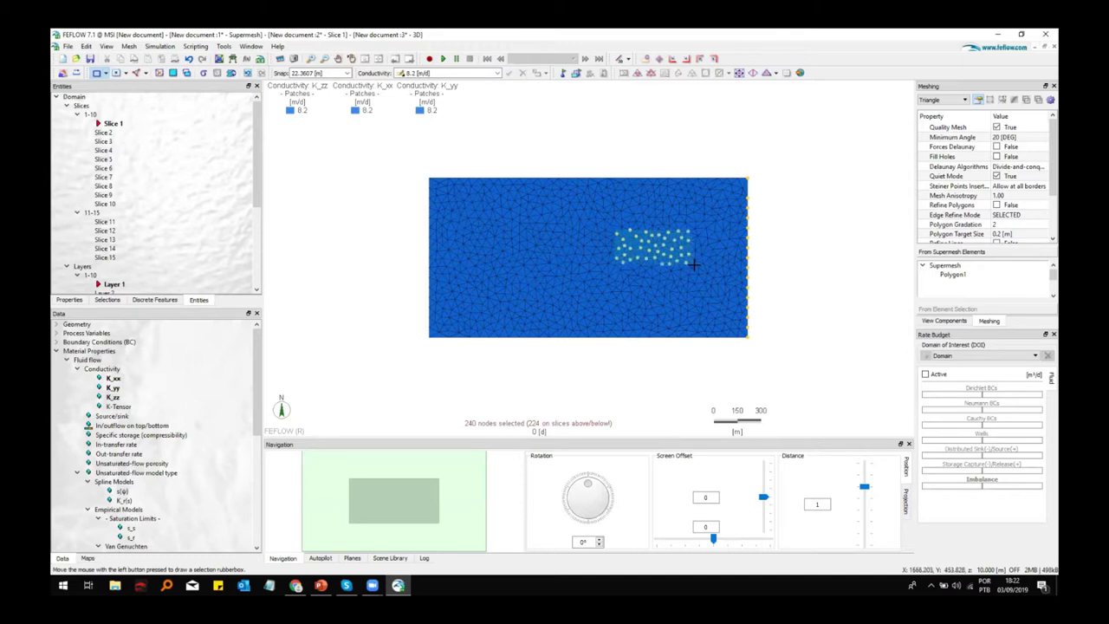
drag(694, 264, 700, 264)
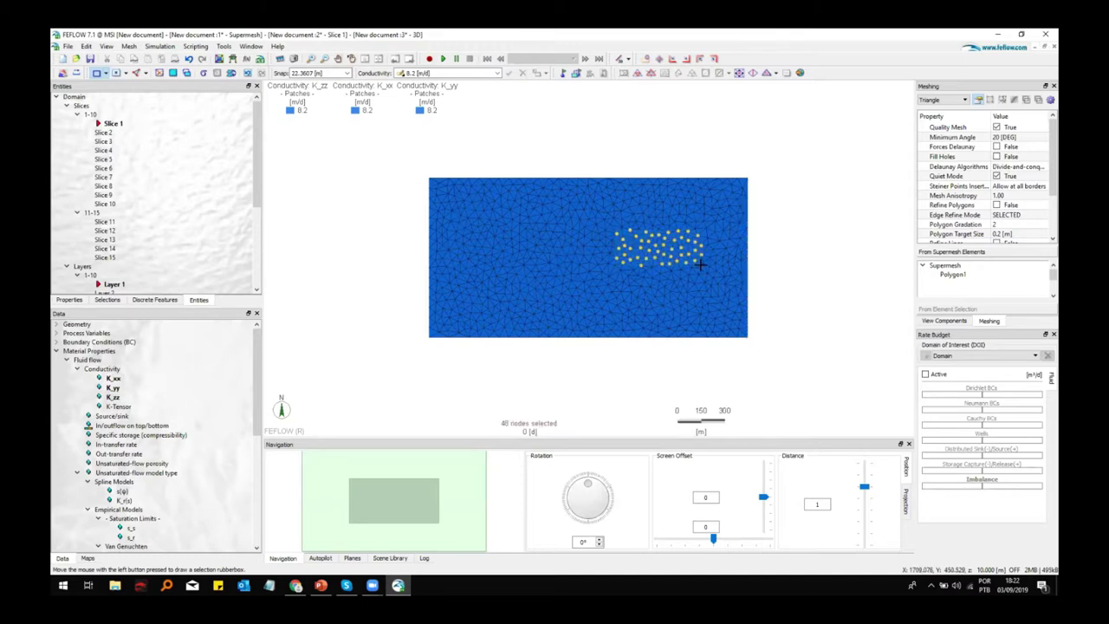
Refine the mesh repeatedly around the selected nodes and check the element size against the scale bar.
click(637, 74)
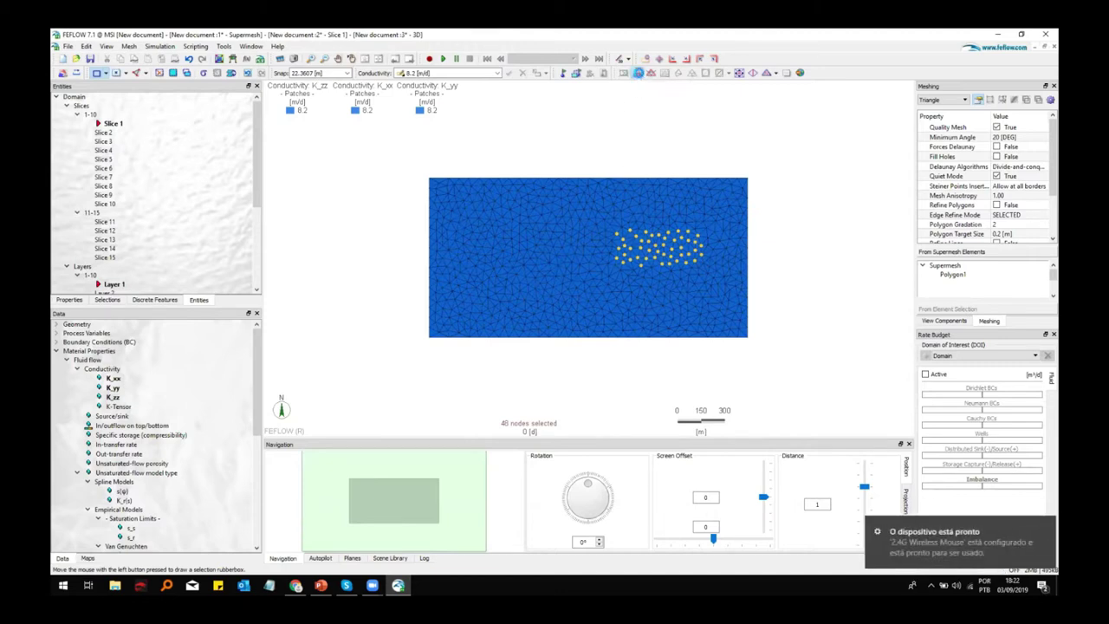
click(638, 74)
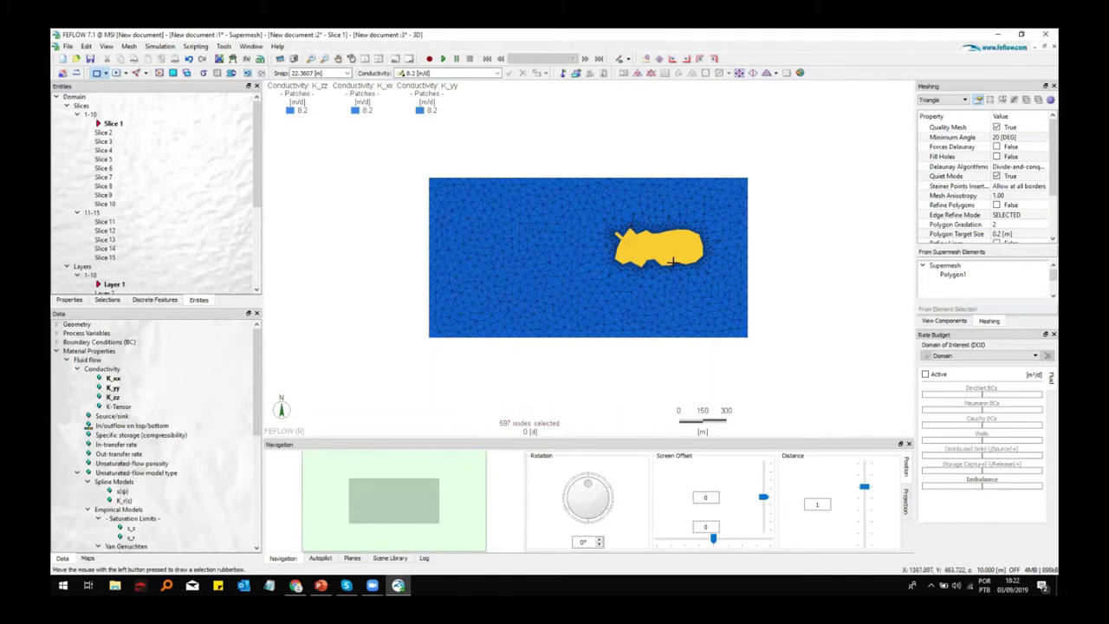
scroll(671, 250, up, 3)
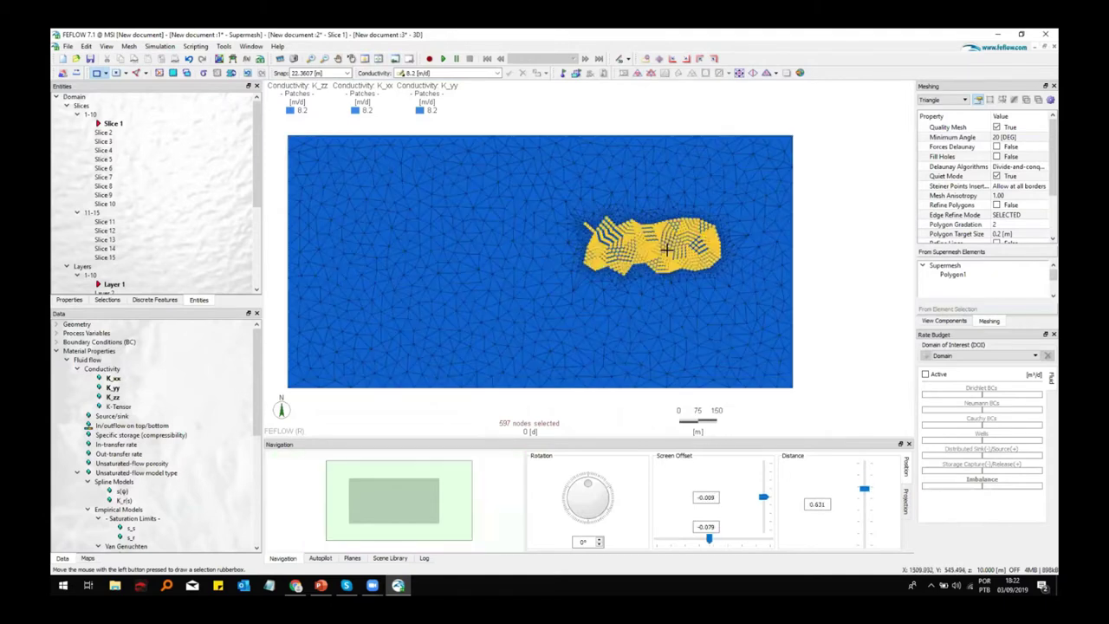
scroll(666, 250, up, 5)
scroll(718, 415, up, 1)
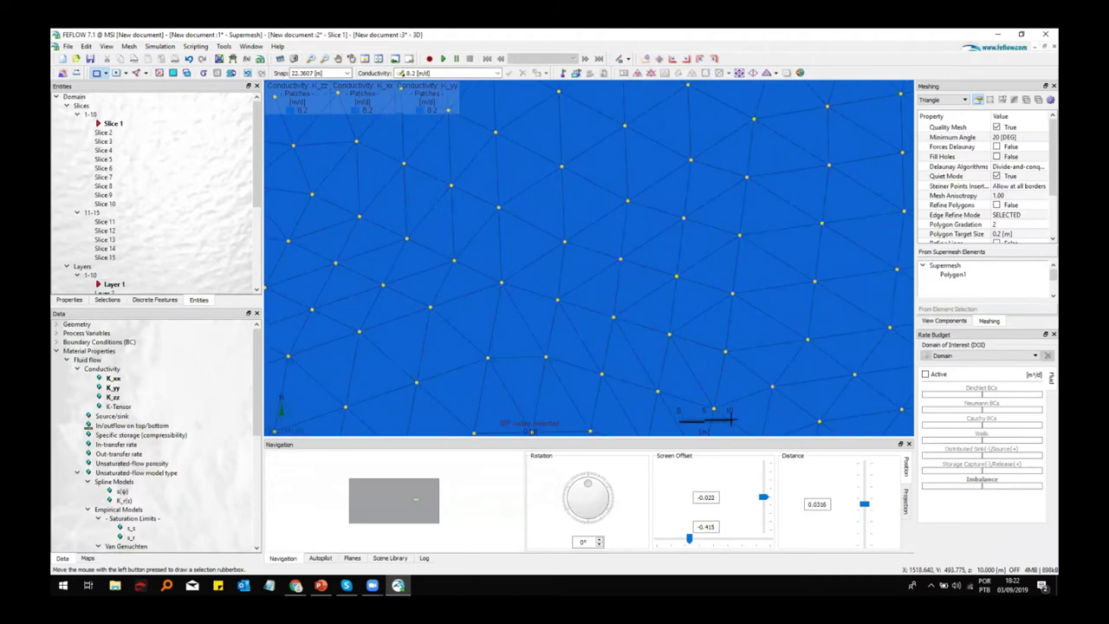
click(637, 71)
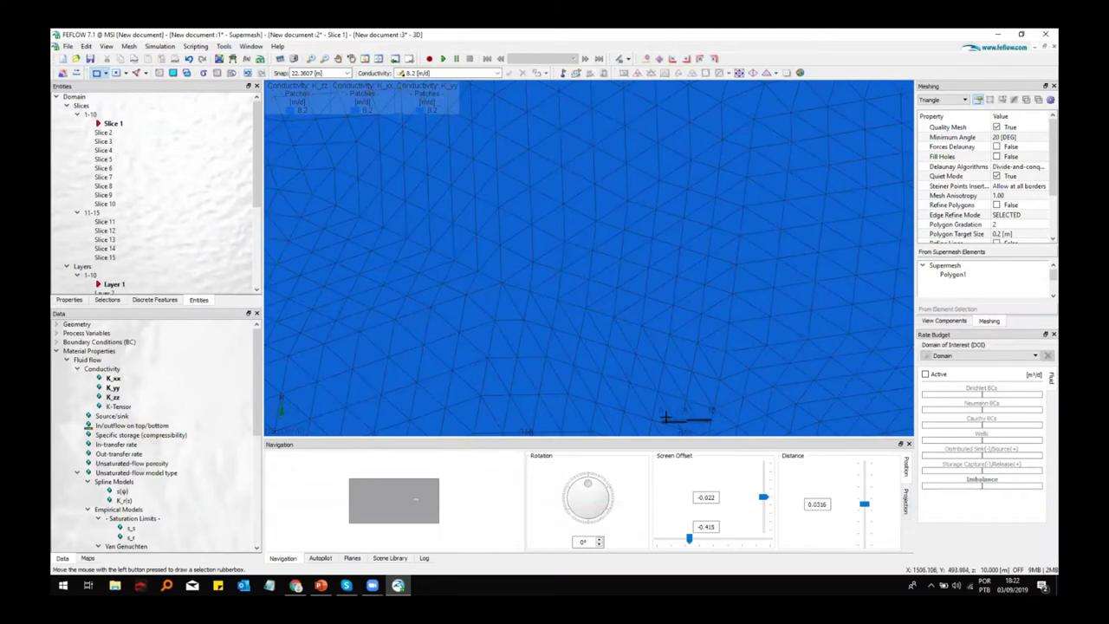
scroll(622, 277, down, 5)
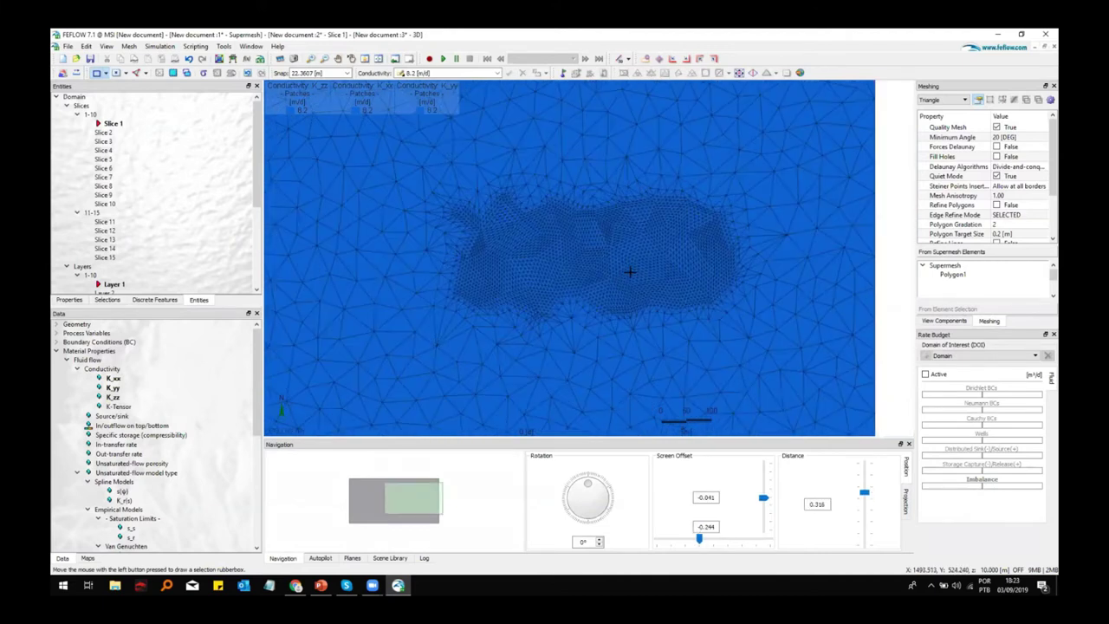
scroll(630, 272, down, 3)
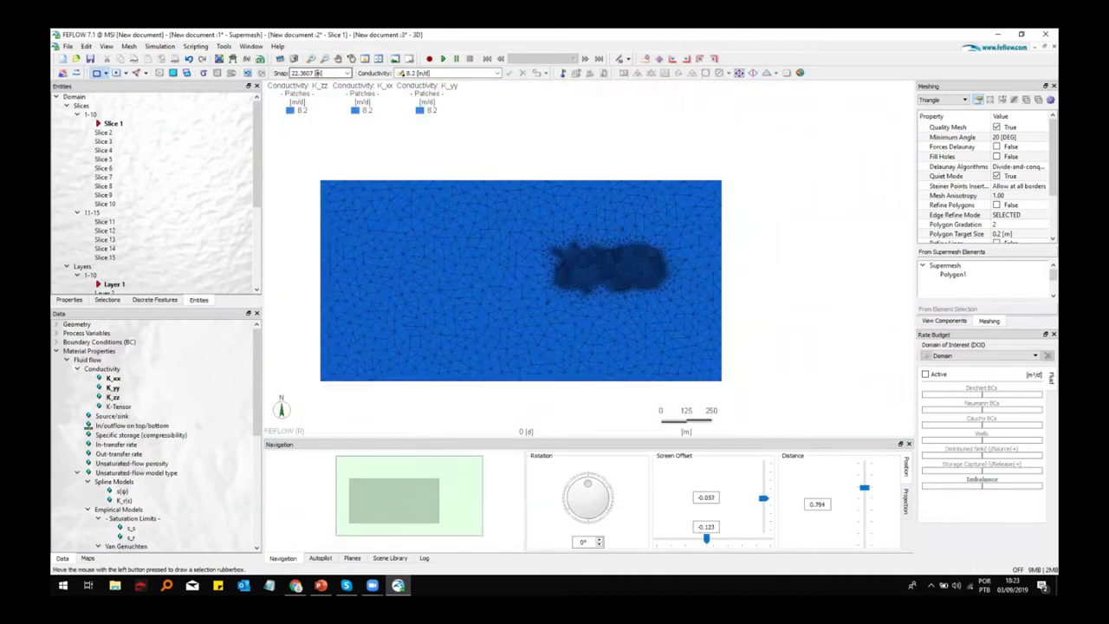
Start the simulation and draw a west-east 2D polyline through the model's middle, extending past both edges, named AA.
click(444, 59)
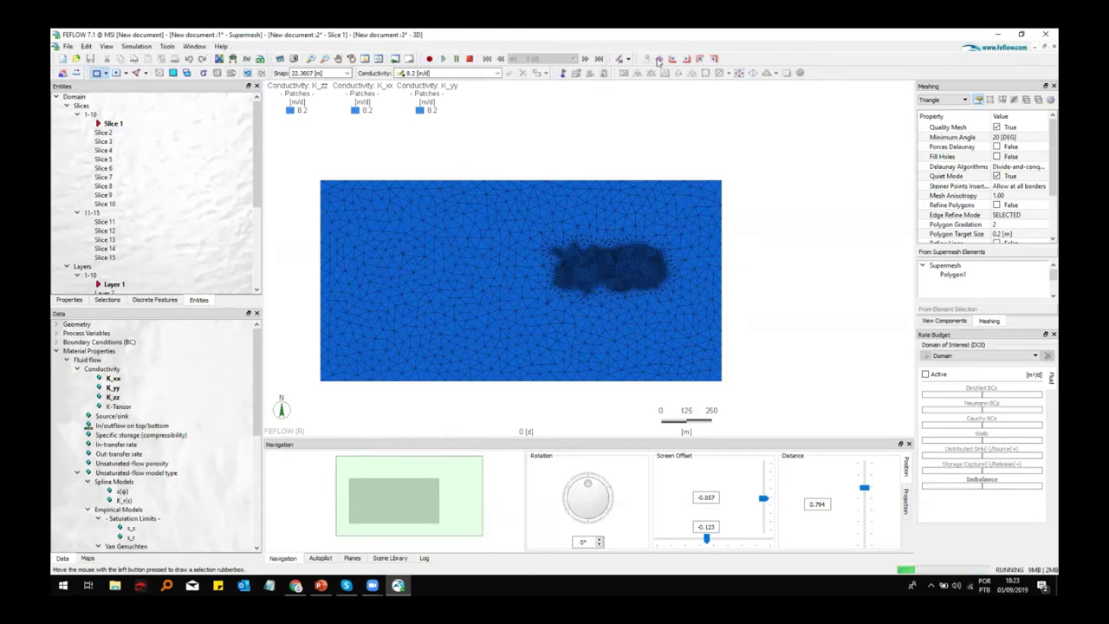
click(627, 59)
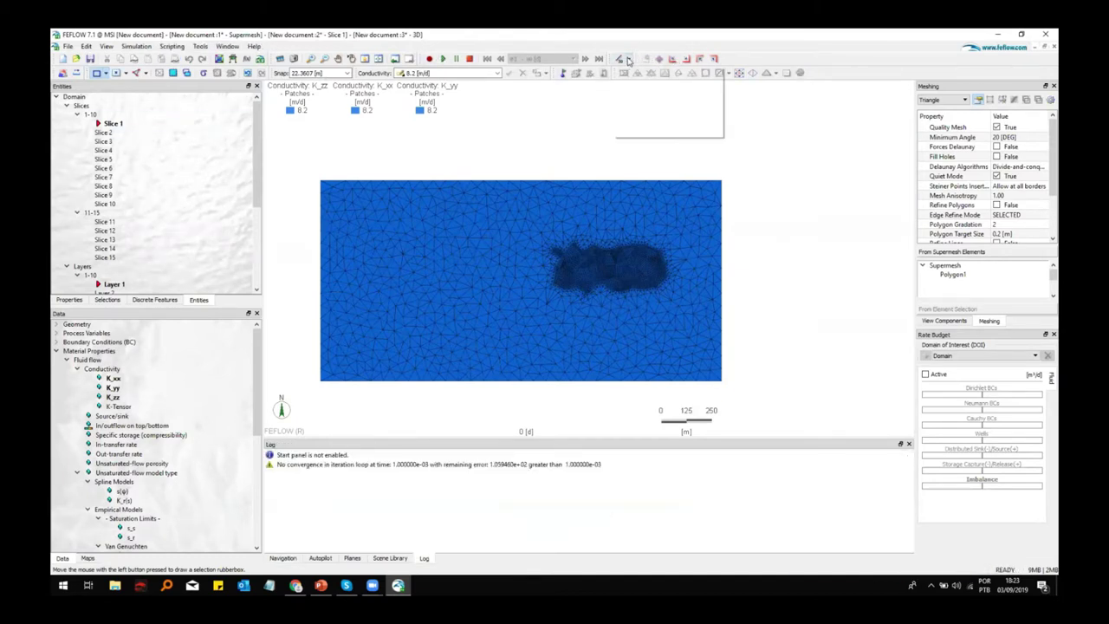
click(646, 72)
click(295, 272)
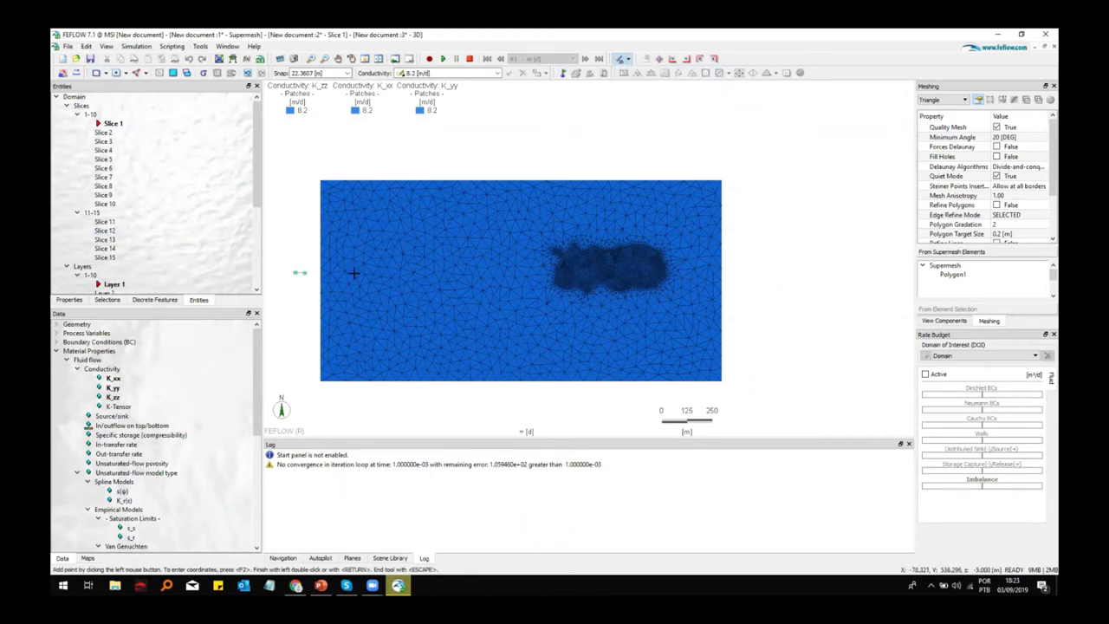
double_click(748, 270)
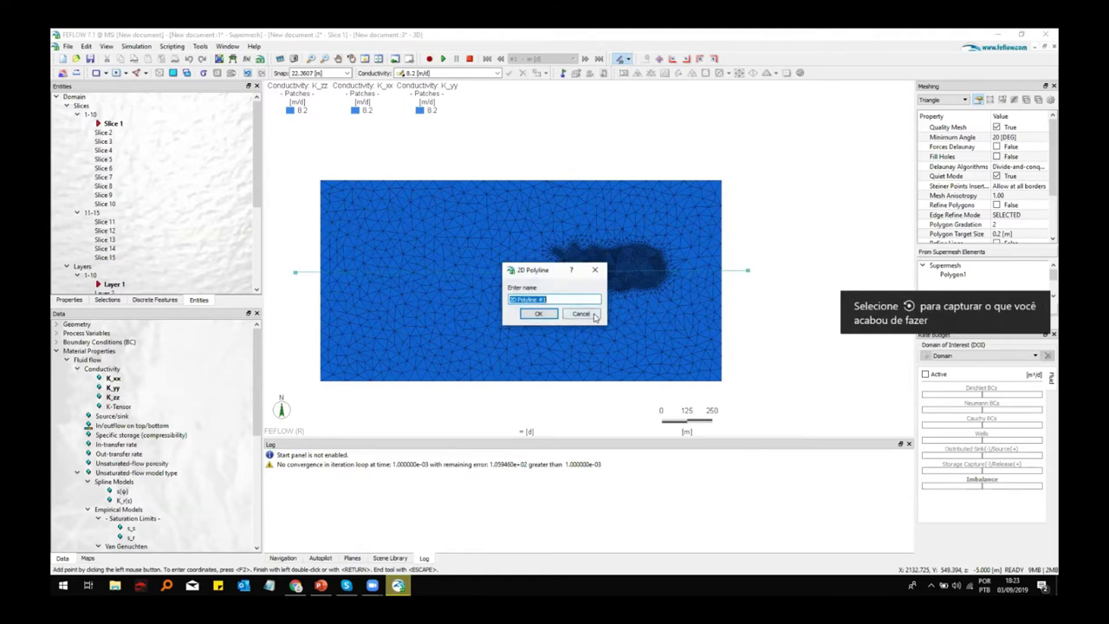
text(AA)
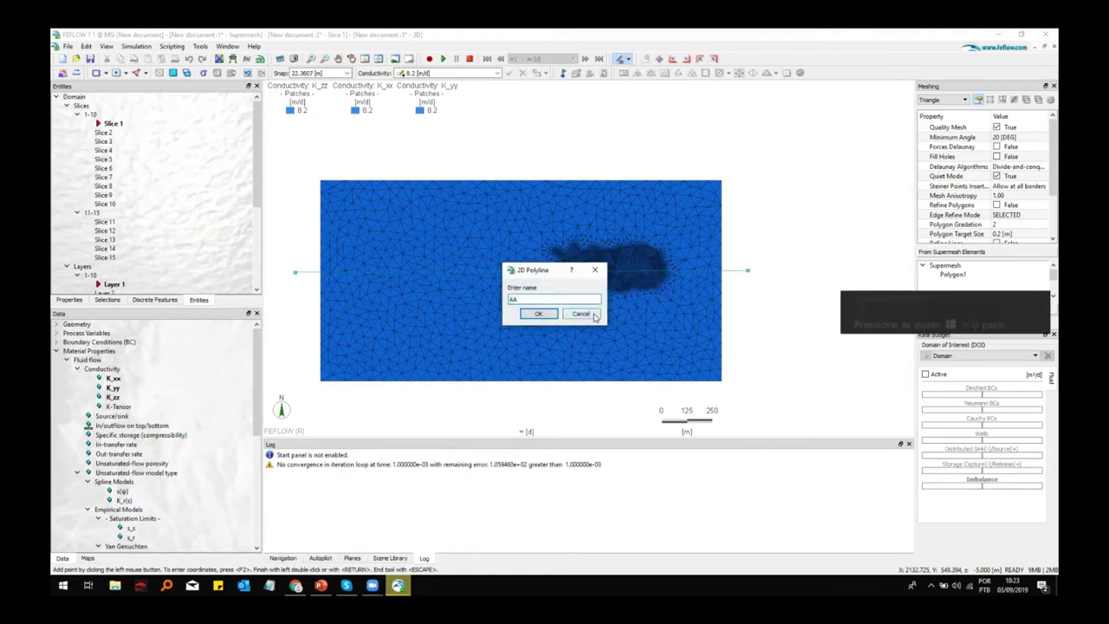
click(546, 315)
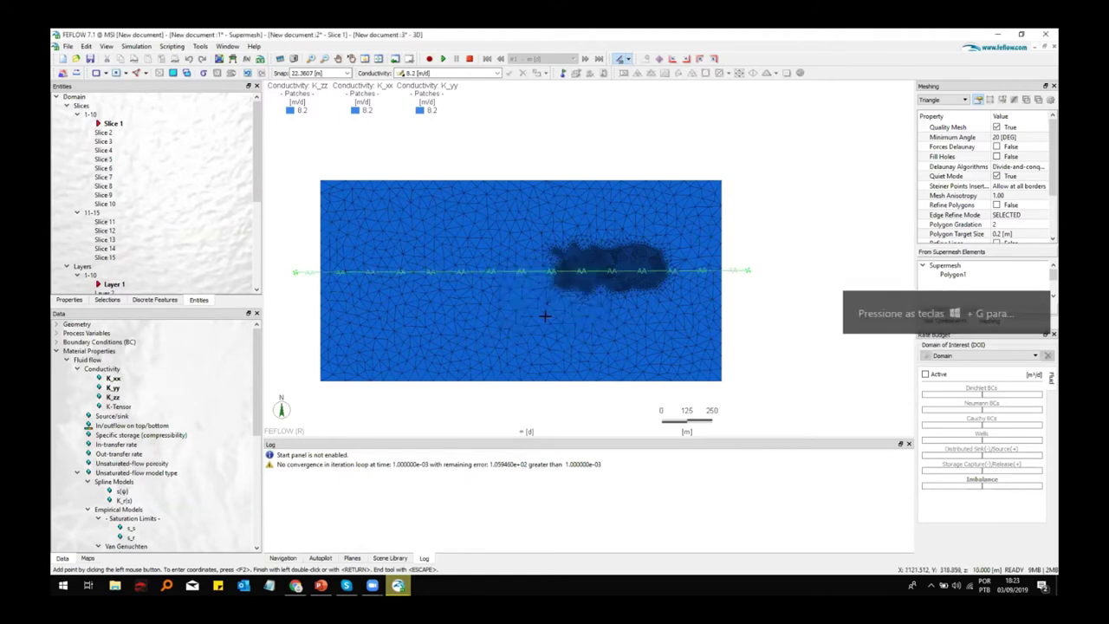
Clear the log messages and display the Hydraulic head process variable on Slice 9.
right_click(437, 504)
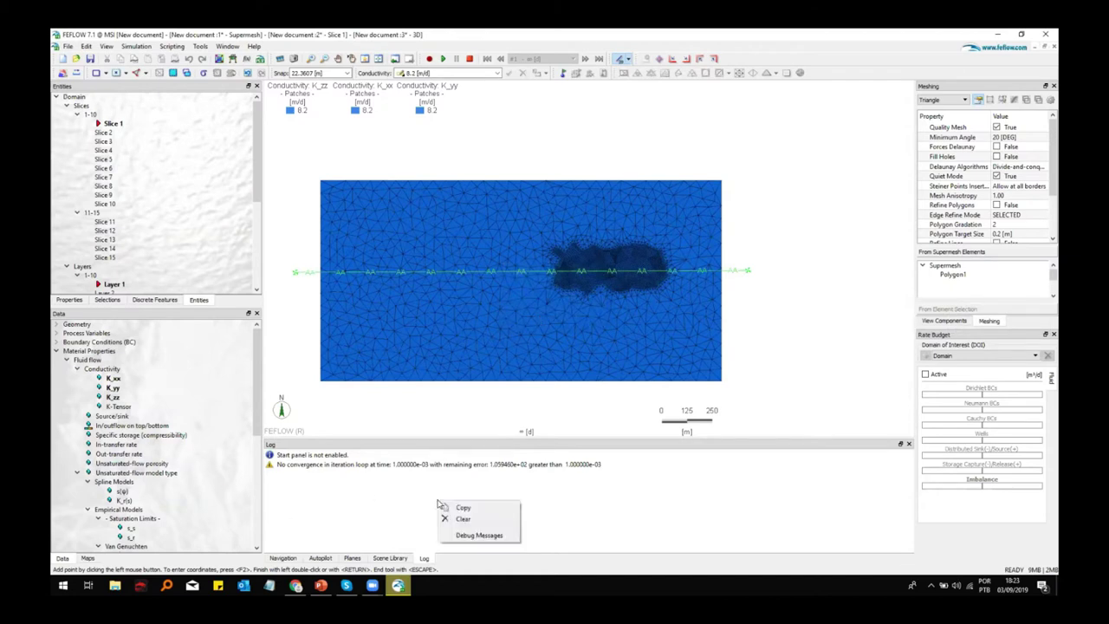
click(457, 514)
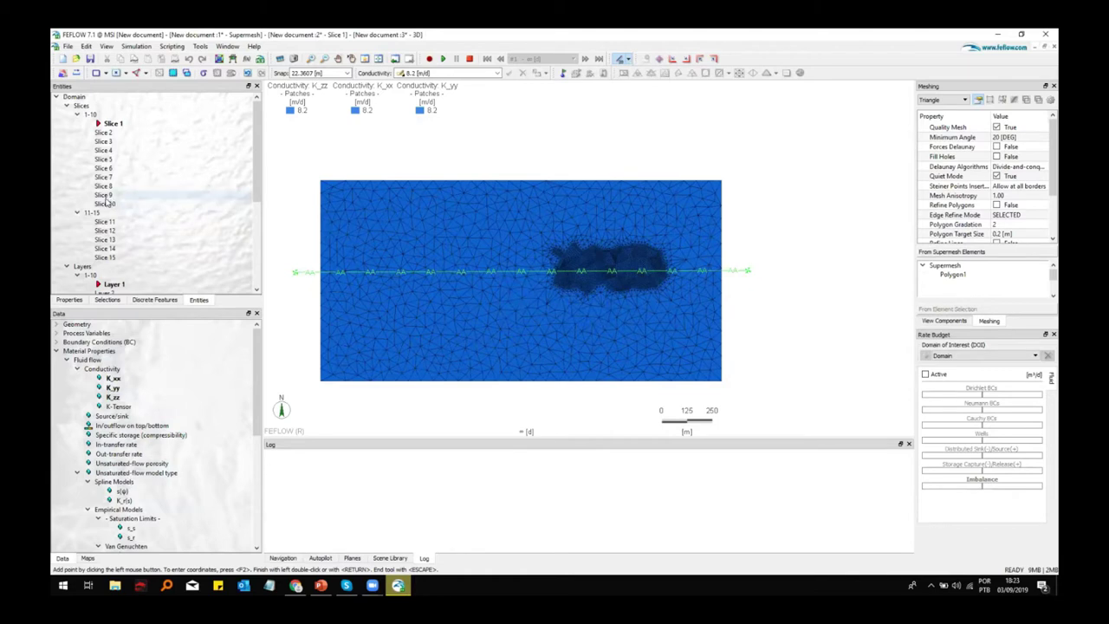
double_click(108, 196)
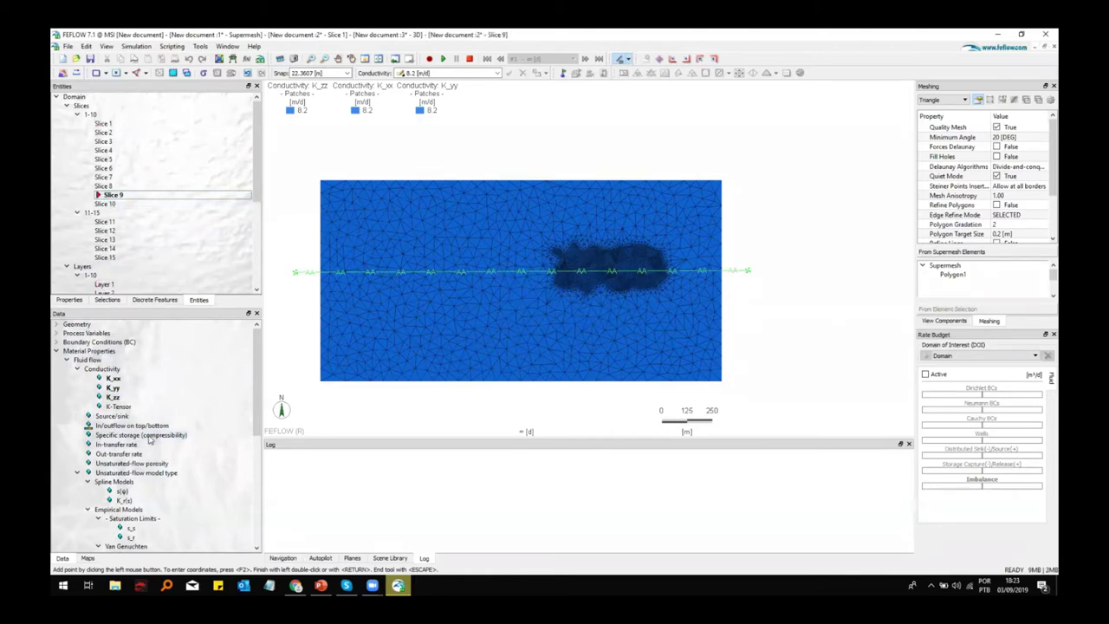
click(57, 351)
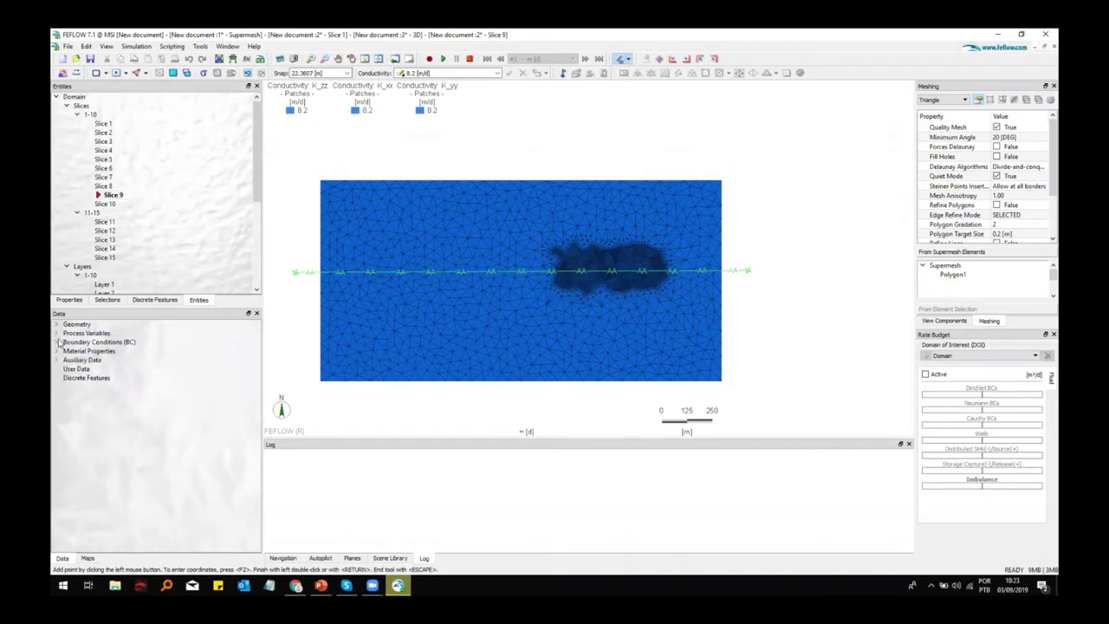
click(57, 334)
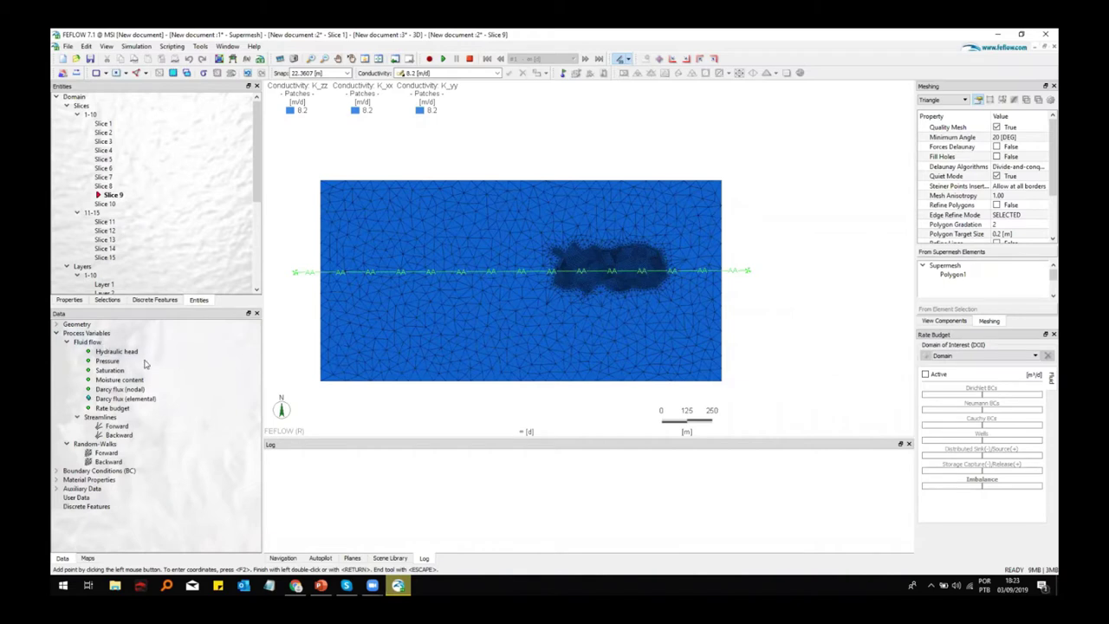
double_click(133, 354)
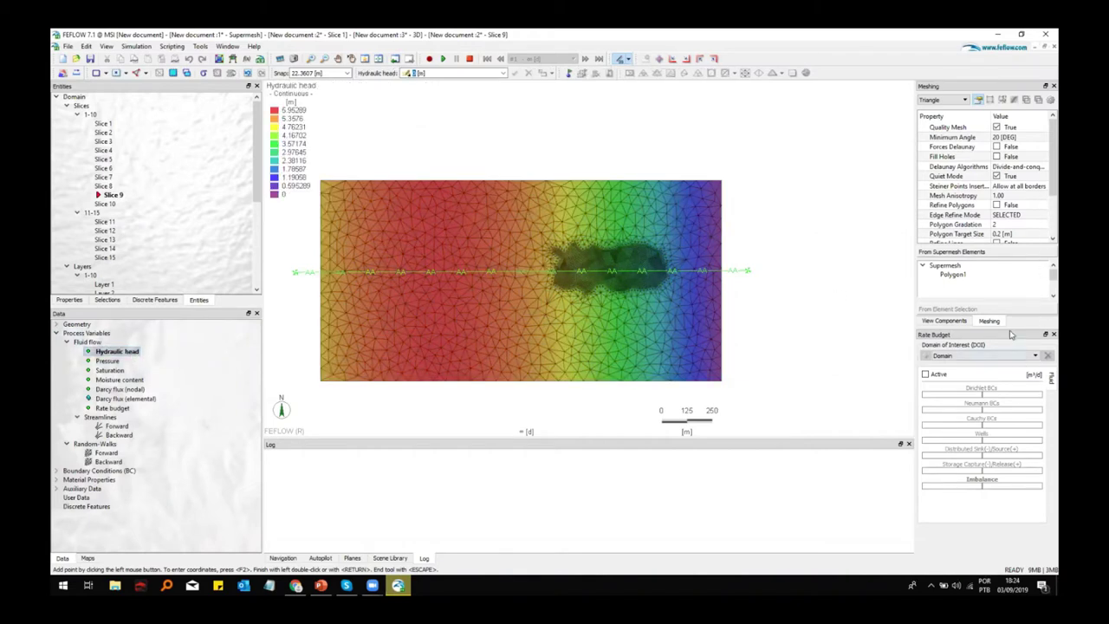
Show isolines for the hydraulic head and set their lines to fixed black with labels using the line color.
click(1045, 88)
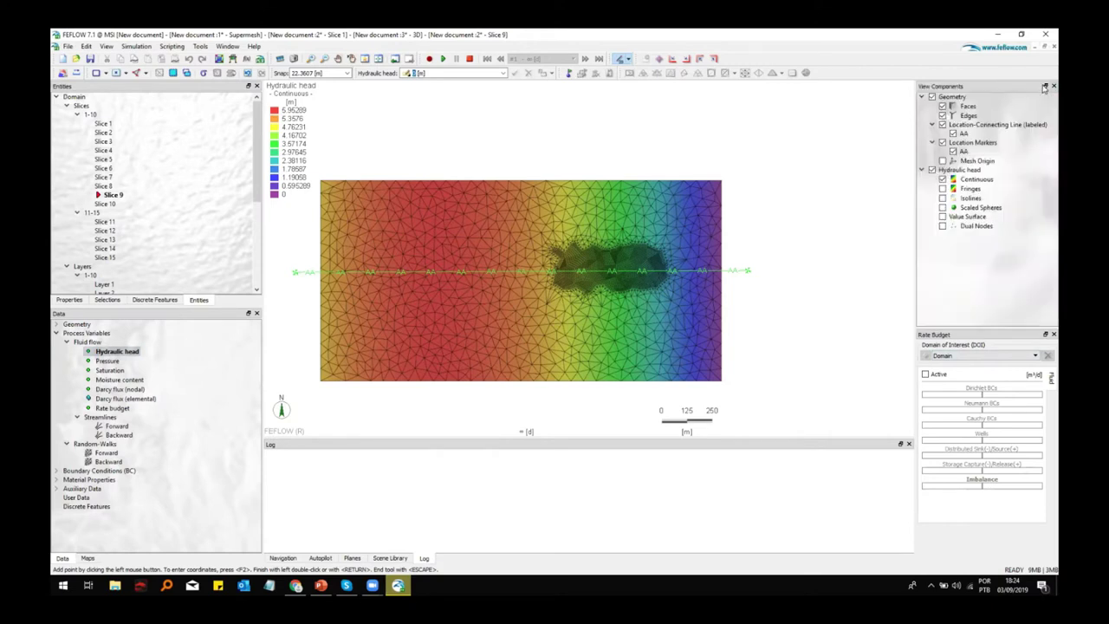
click(943, 199)
right_click(972, 199)
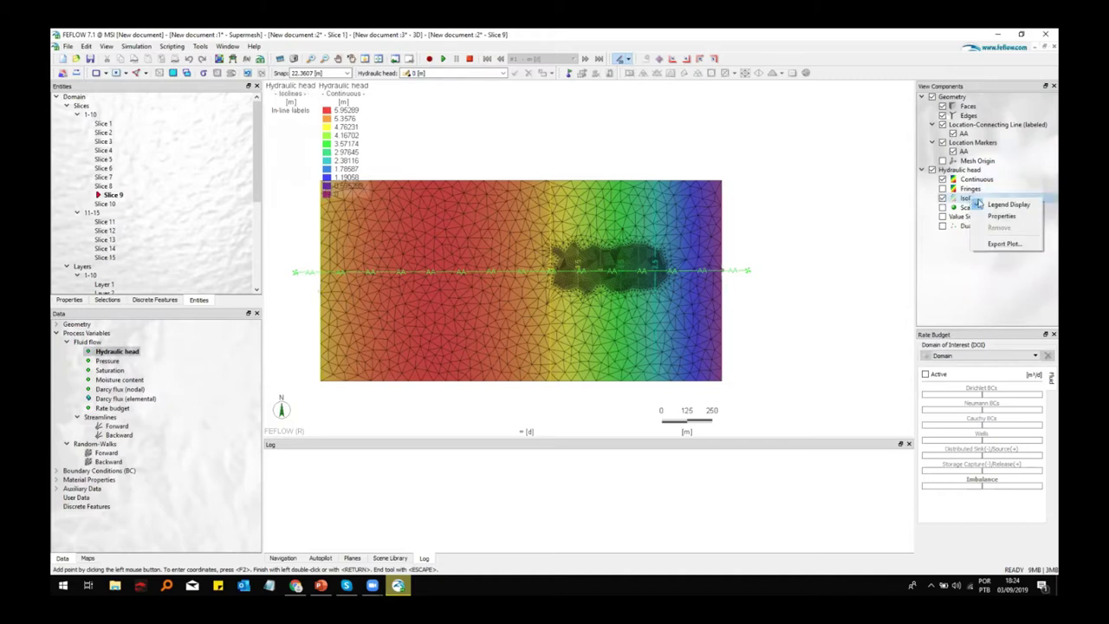
click(998, 216)
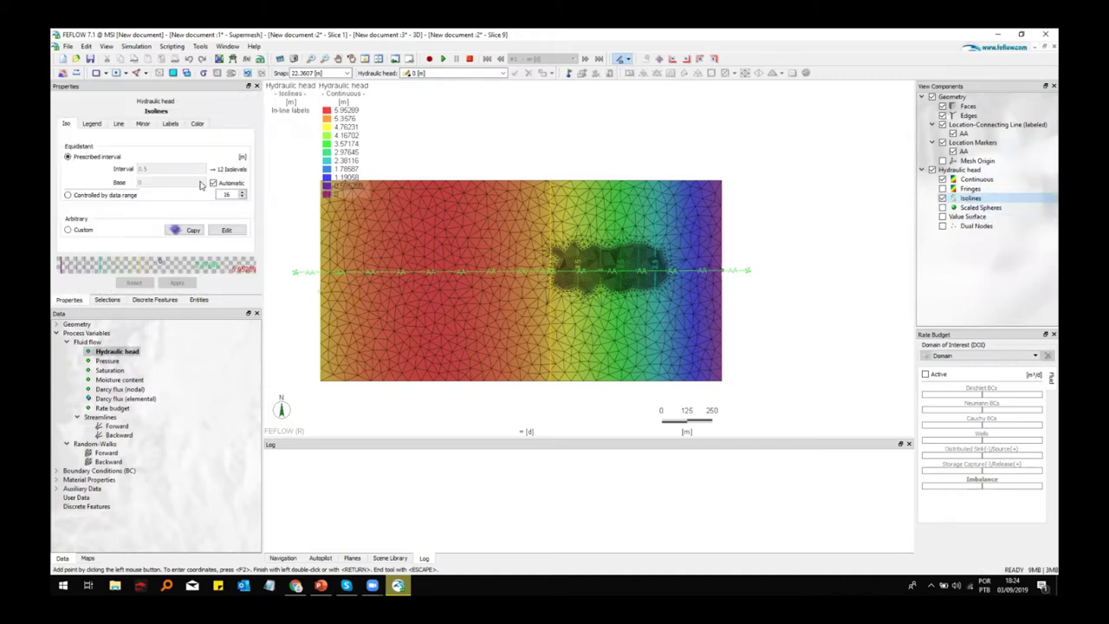
click(199, 124)
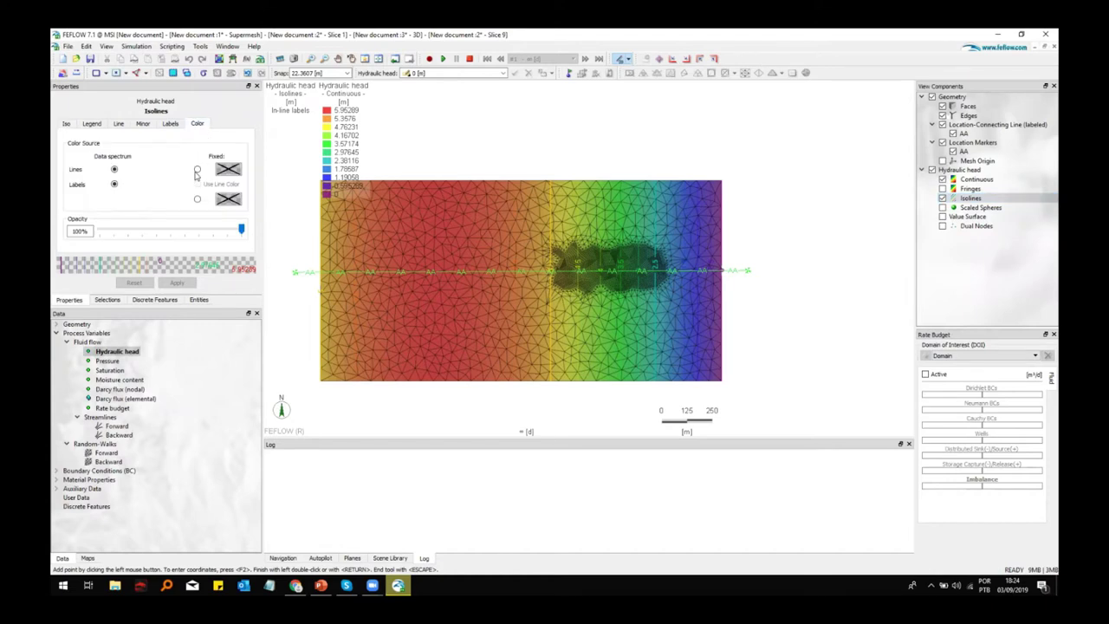
click(198, 169)
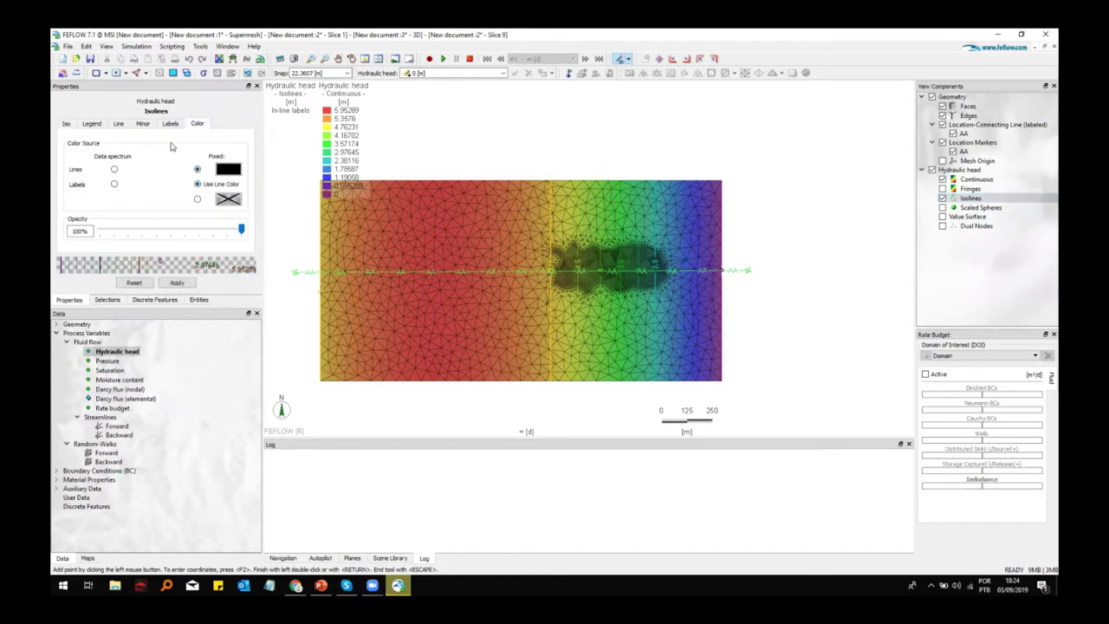
Set the isolines' minor line width to 0.275, apply the isoline changes and hide the mesh edges.
click(121, 125)
drag(146, 215, 167, 216)
click(178, 283)
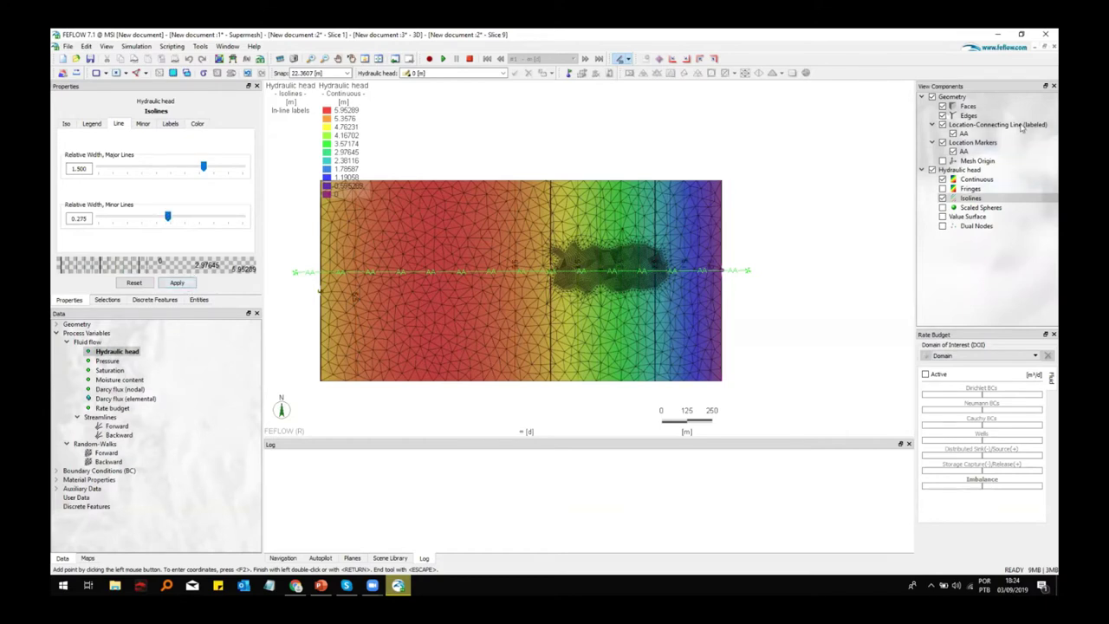
click(943, 115)
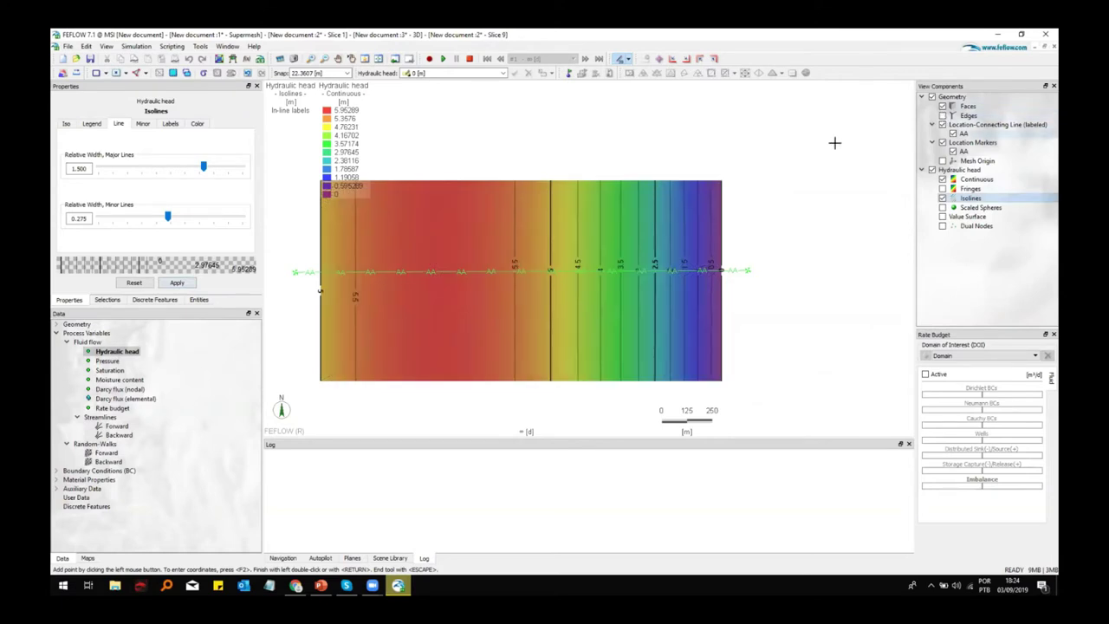
Locate the section line AA among the surface locations of the model entities.
click(200, 300)
scroll(149, 217, down, 6)
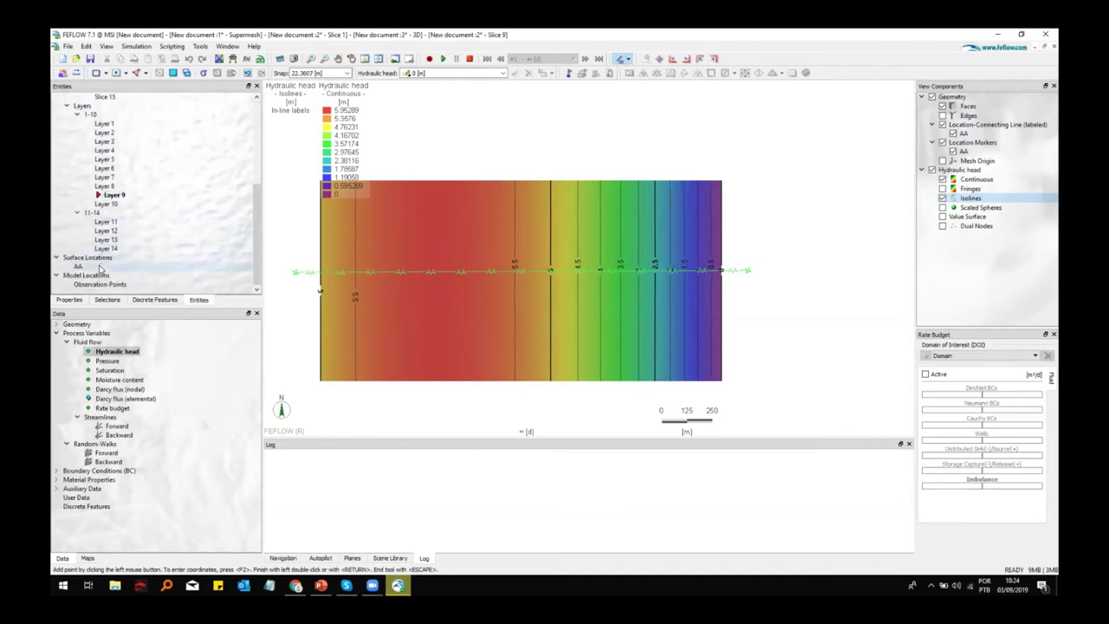